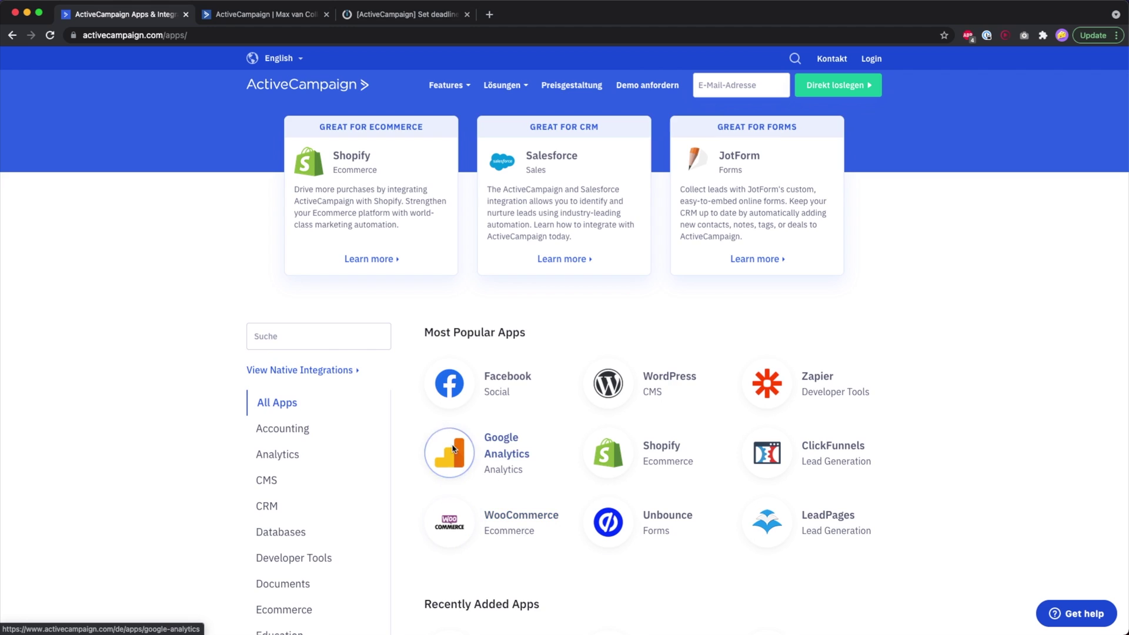
Browse the Apps & Integrations list, then go to the [Email Course] Free ManyChat Course automation.
scroll(739, 446, "down", 3)
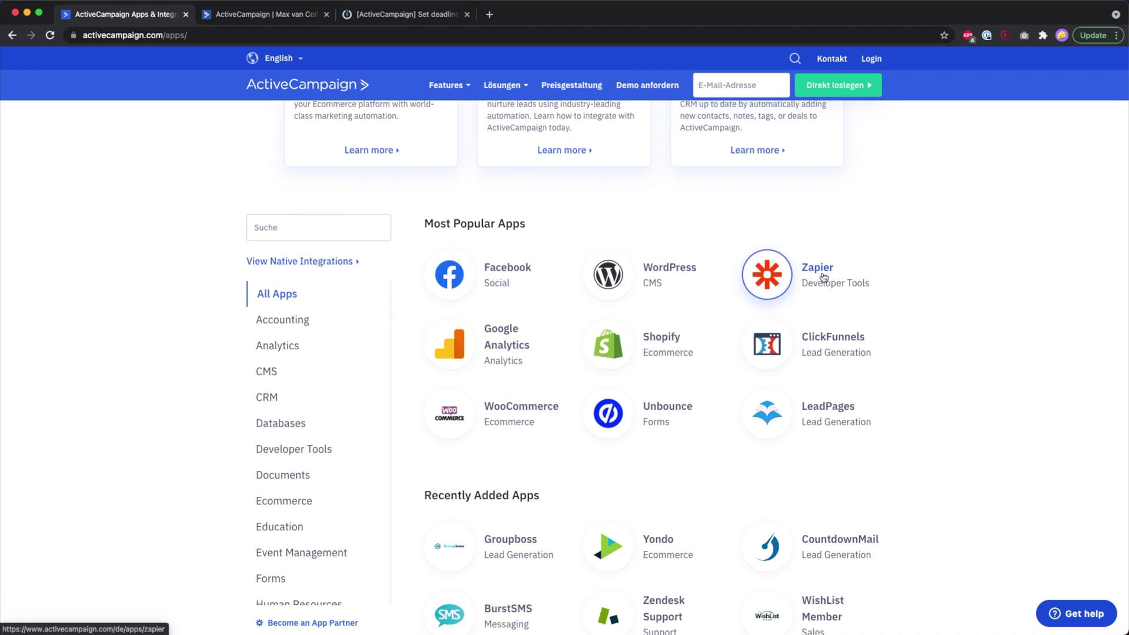
scroll(800, 282, "down", 3)
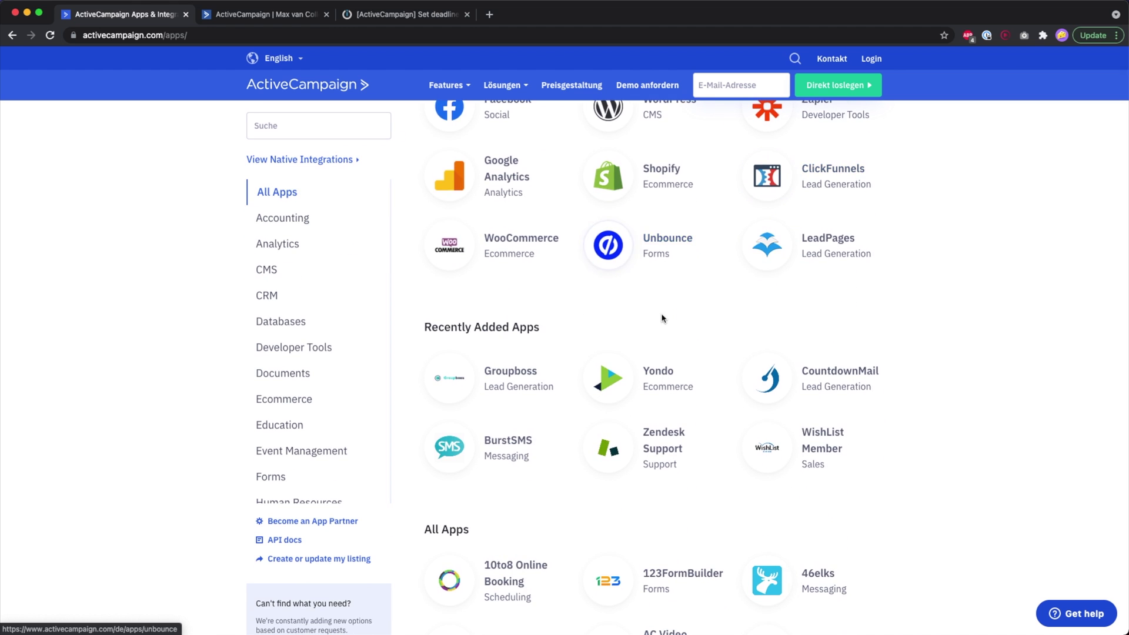
scroll(663, 318, "down", 20)
scroll(663, 318, "down", 20)
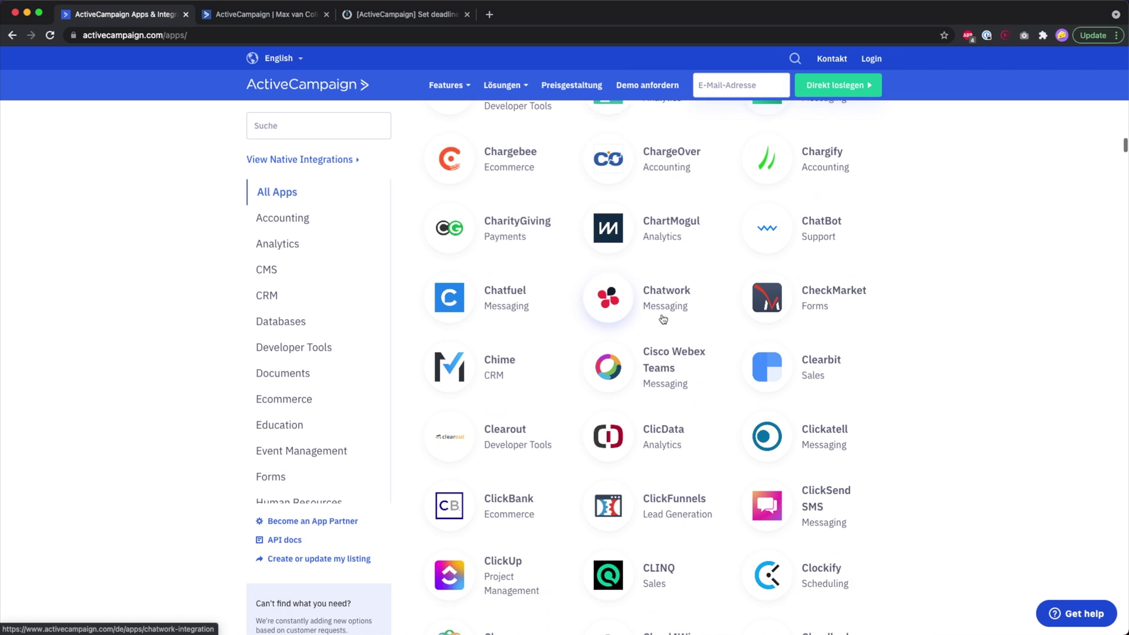
scroll(663, 318, "down", 4)
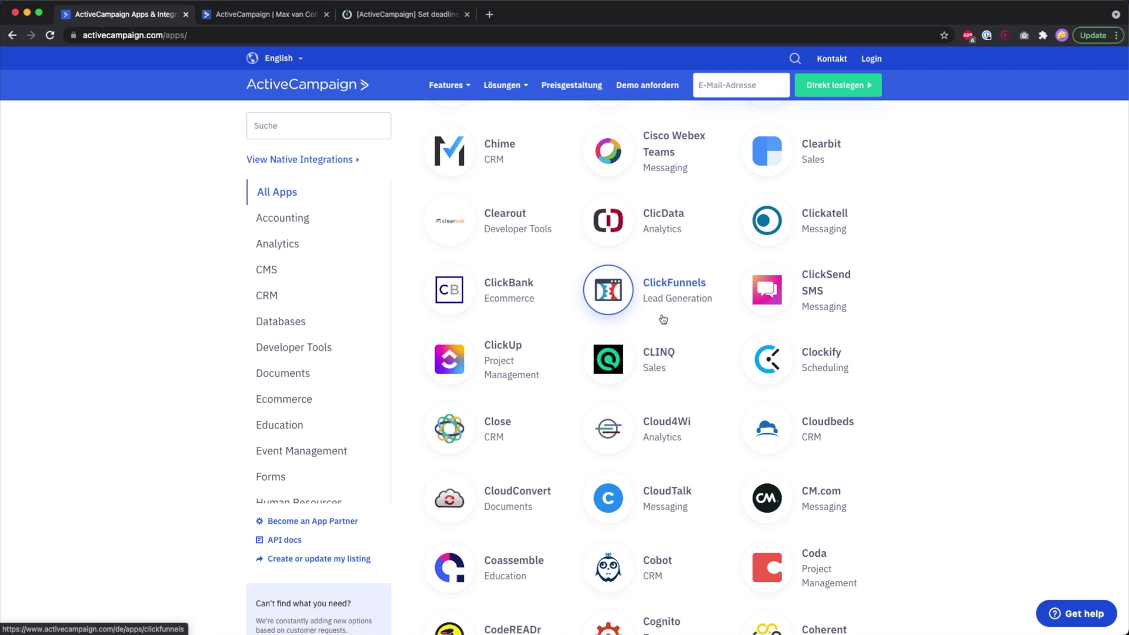
left_click(287, 15)
Review the Integromat deadline-fields scenario zoomed out, then return to the email course automation.
mouse_move(265, 275)
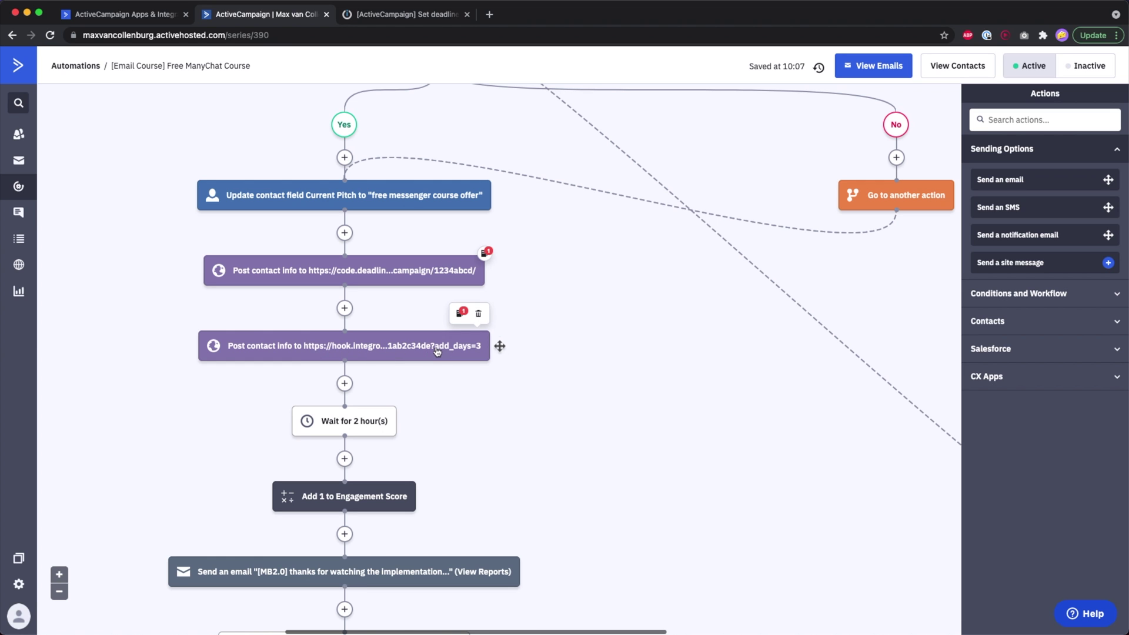
left_click(388, 15)
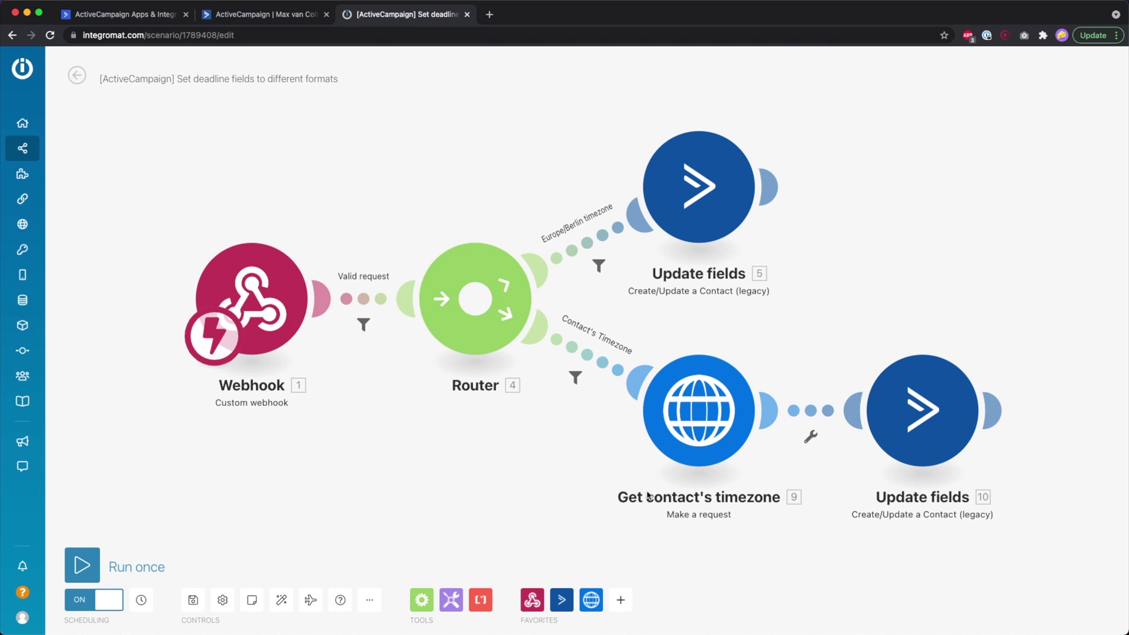
scroll(432, 225, "down", 3)
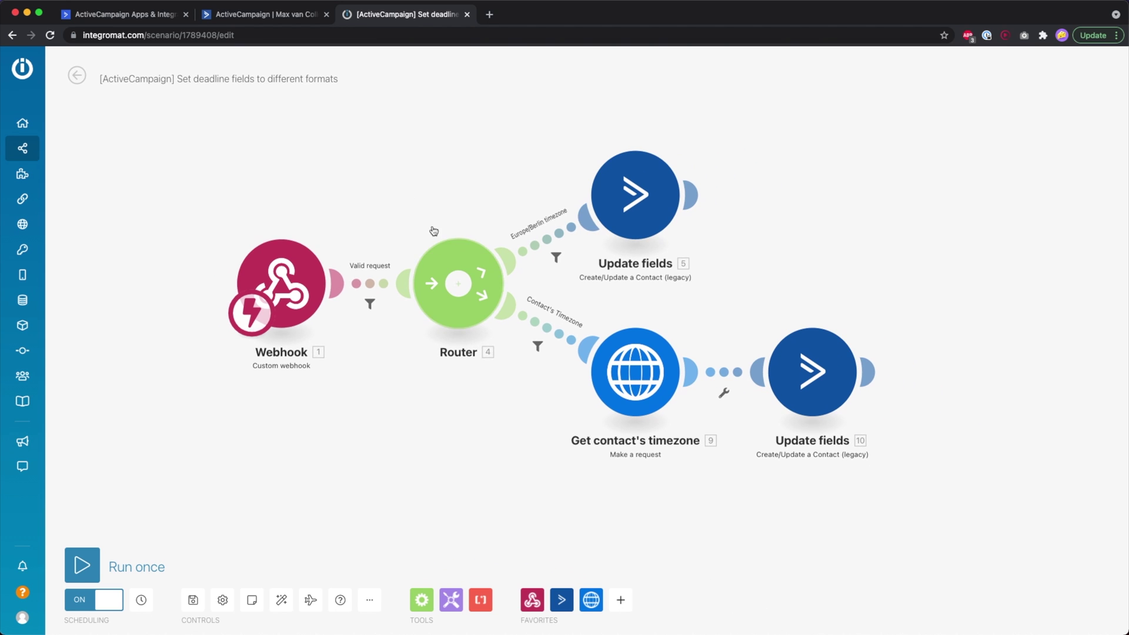
left_click(276, 16)
Return to the top of the Apps directory, then go back to the automation editor.
left_click(135, 18)
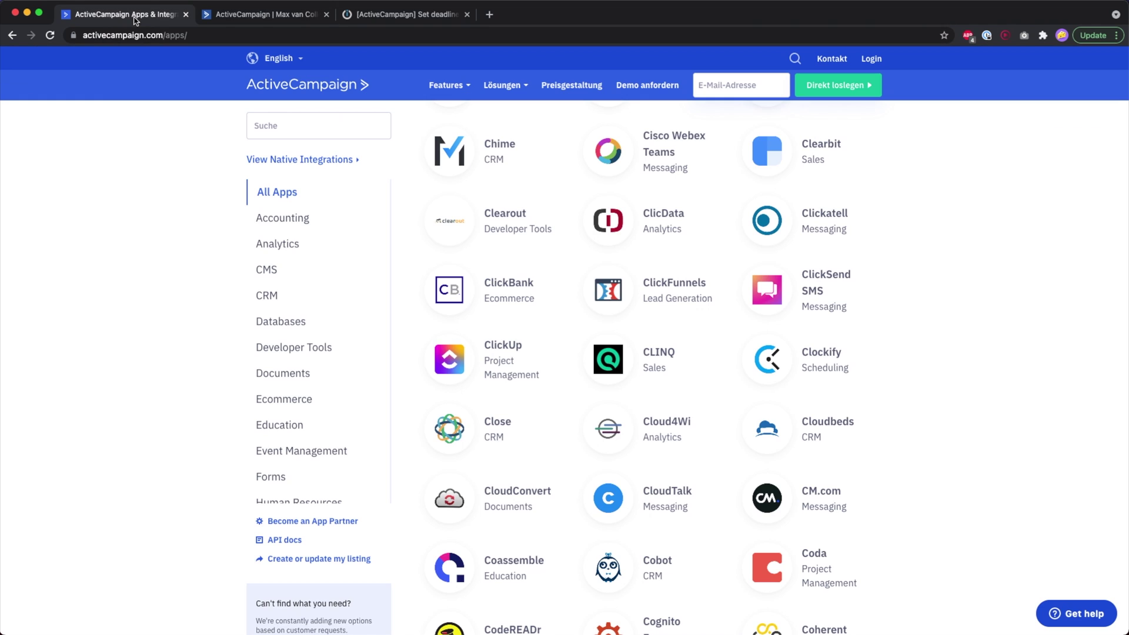
scroll(410, 289, "up", 20)
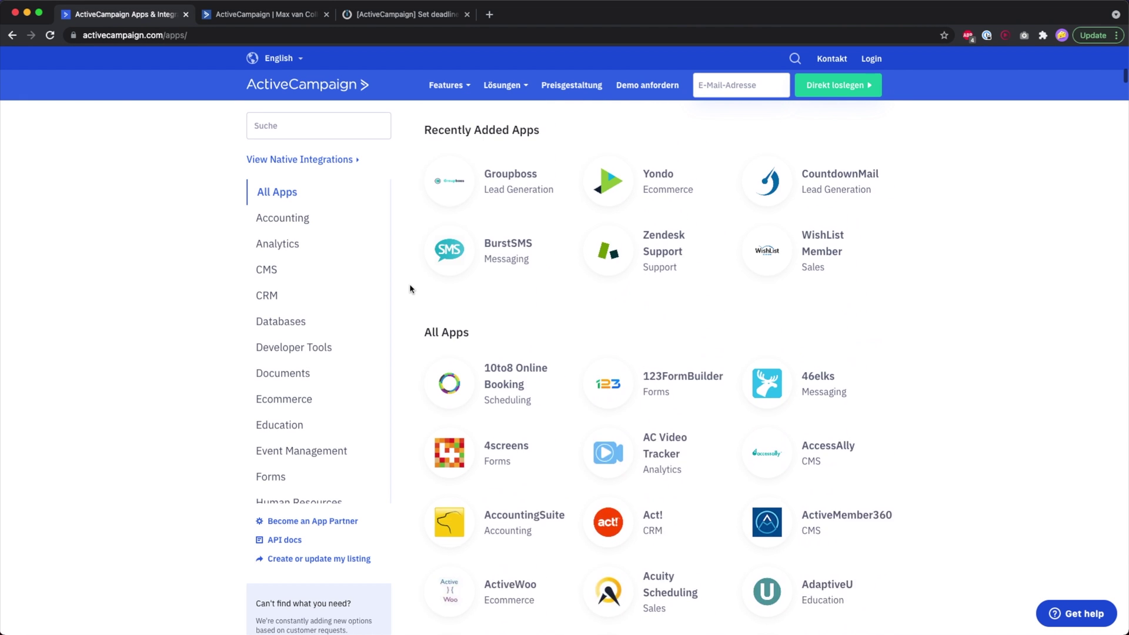
scroll(410, 288, "up", 5)
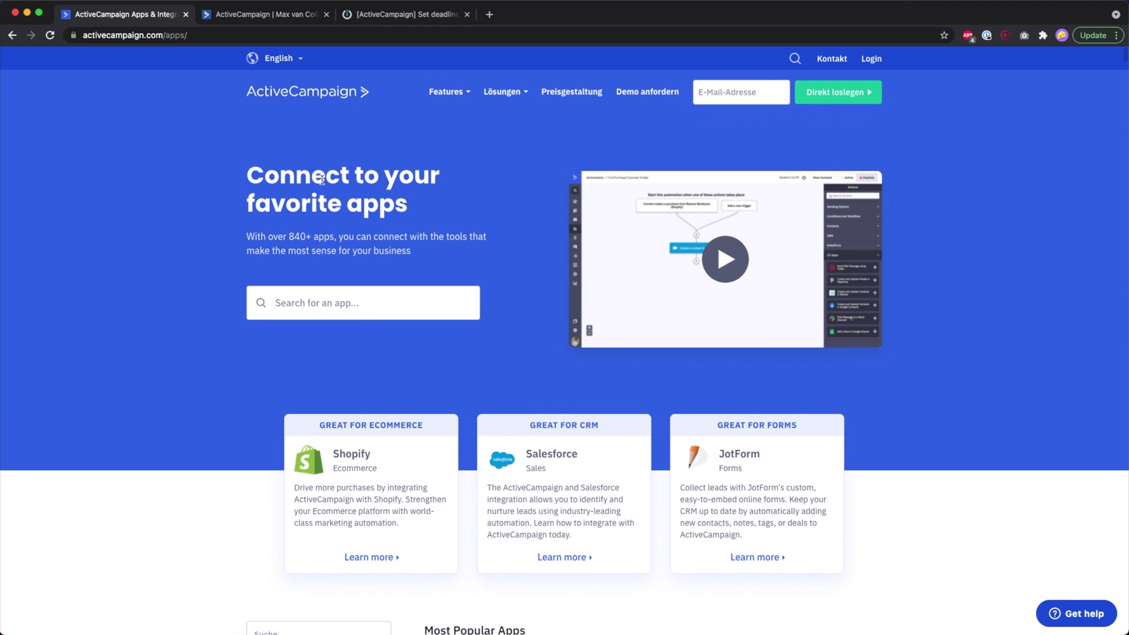
left_click(265, 15)
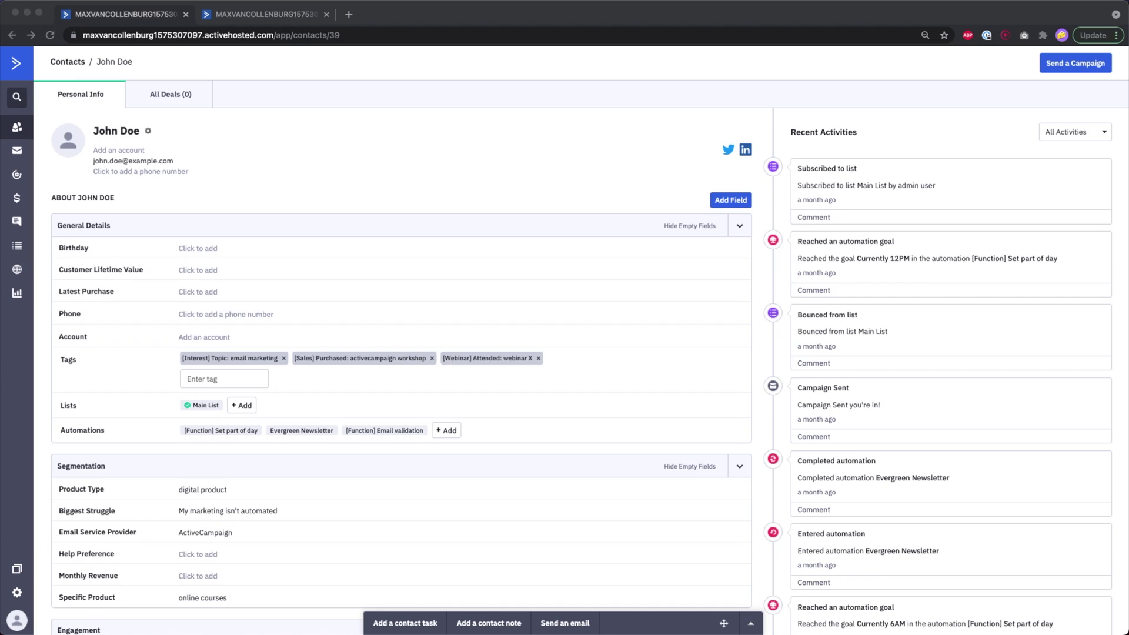
left_click(356, 120)
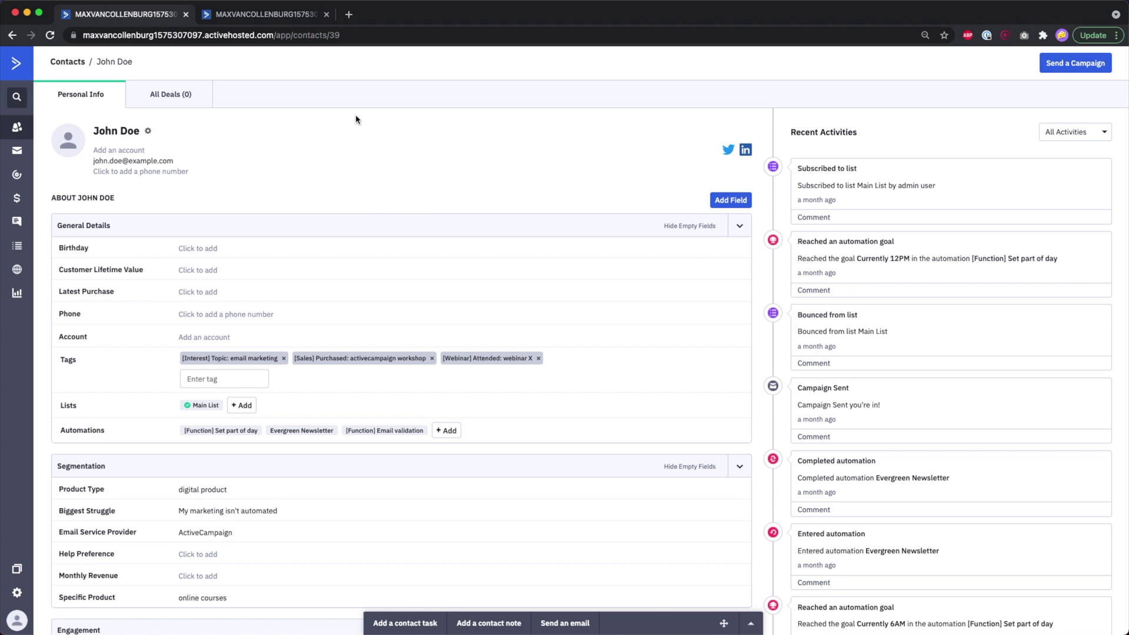
scroll(349, 246, "down", 15)
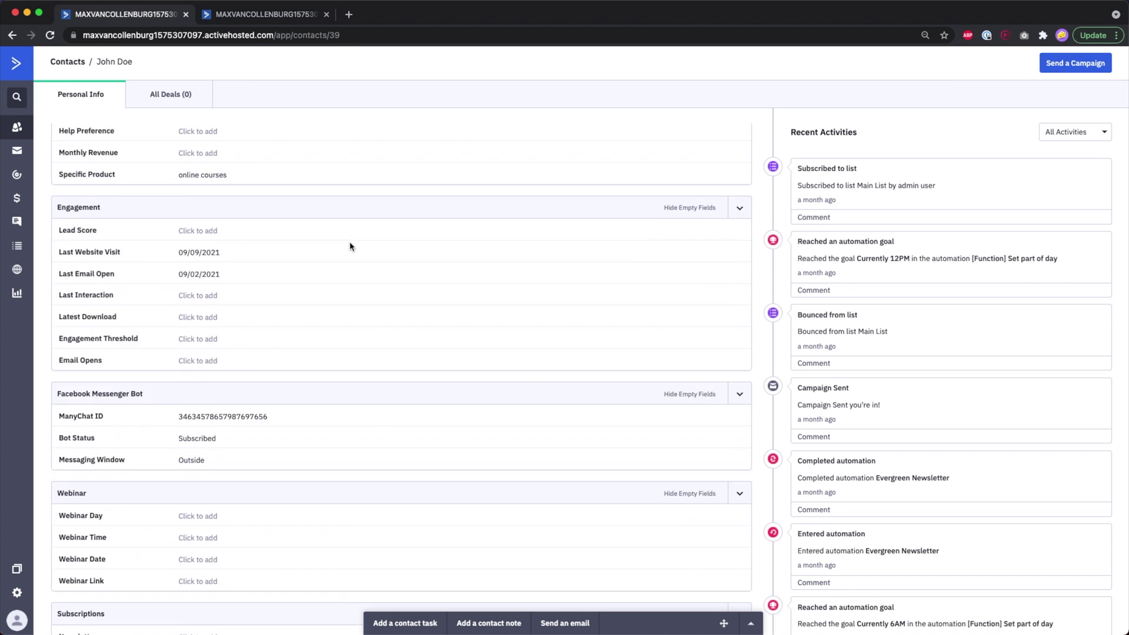
scroll(350, 246, "down", 4)
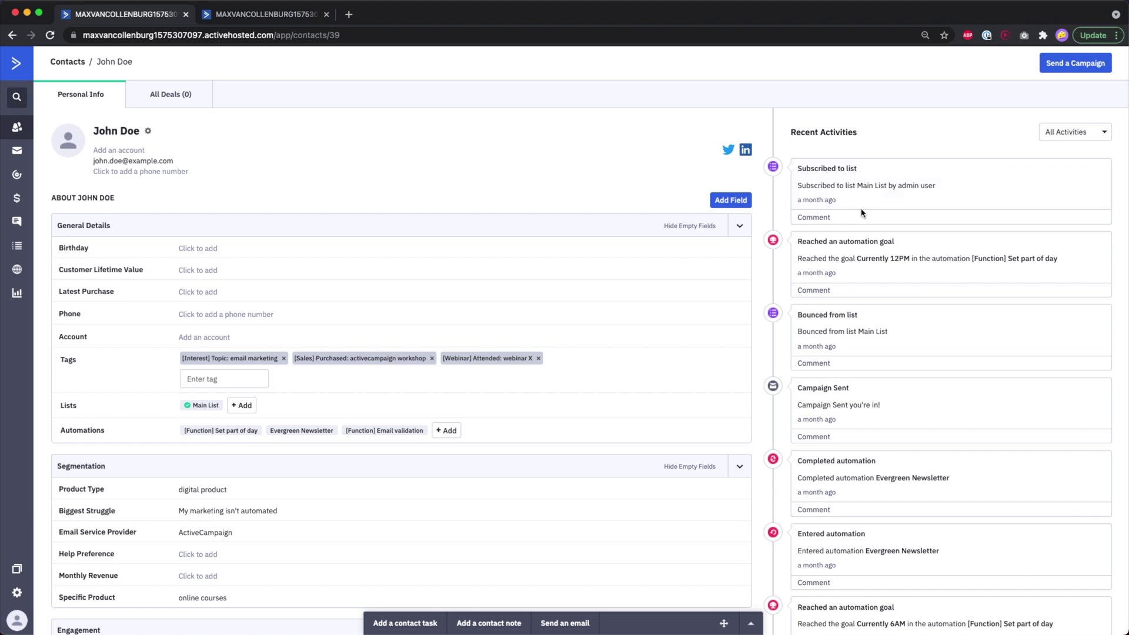
scroll(860, 213, "down", 1)
scroll(860, 213, "down", 5)
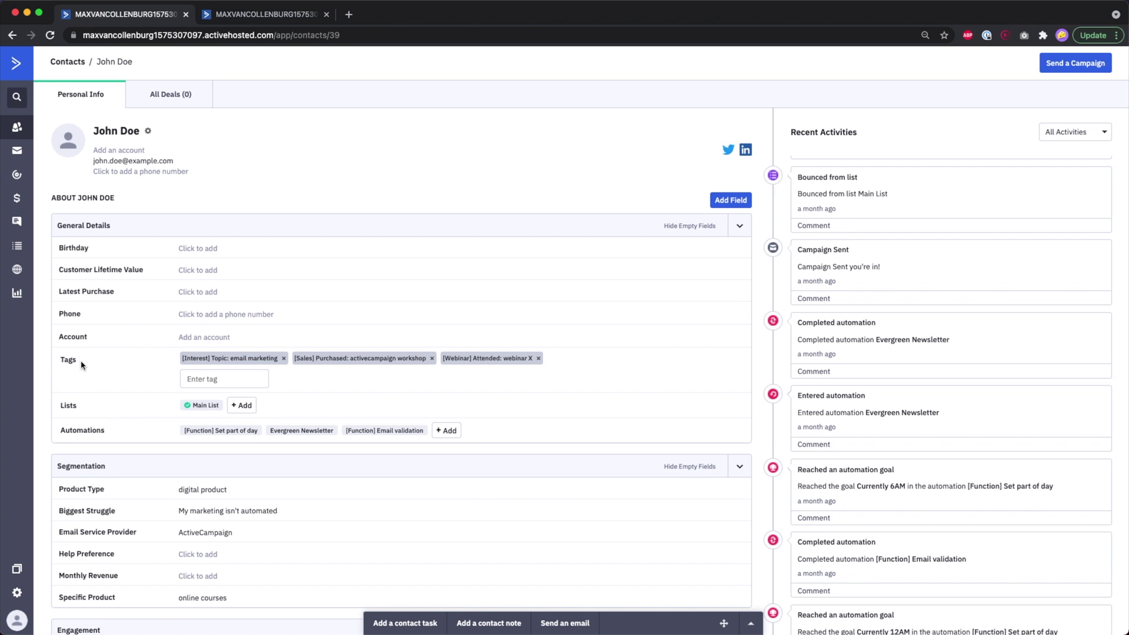
scroll(73, 378, "up", 5)
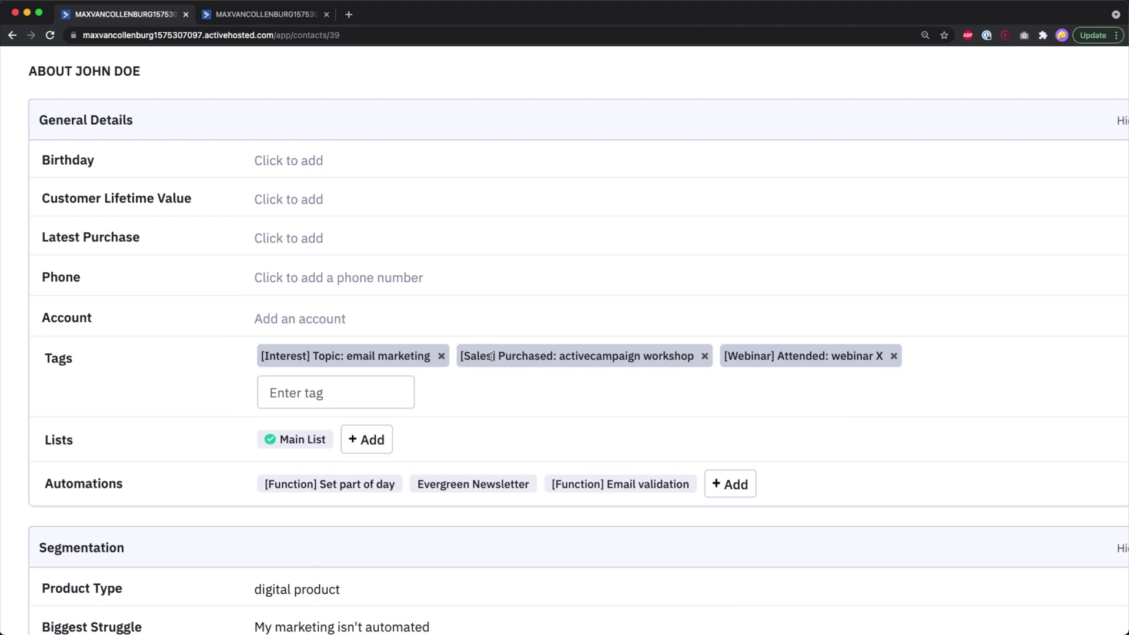
left_click_drag(560, 356, 657, 356)
left_click(640, 354)
key("super+minus")
key("super+minus")
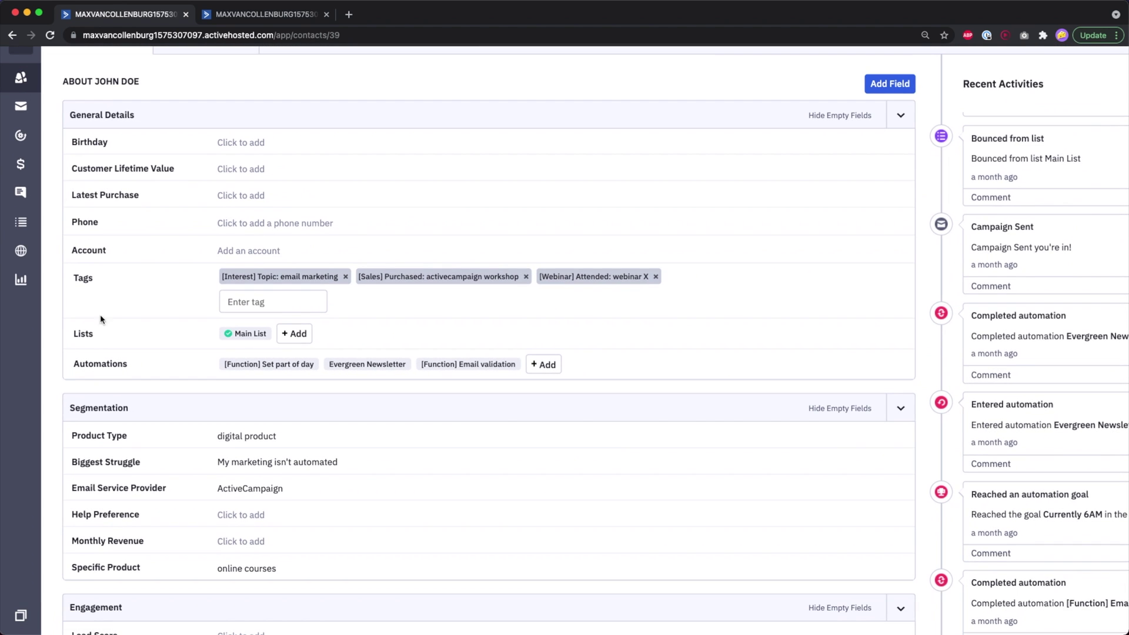
left_click(241, 341)
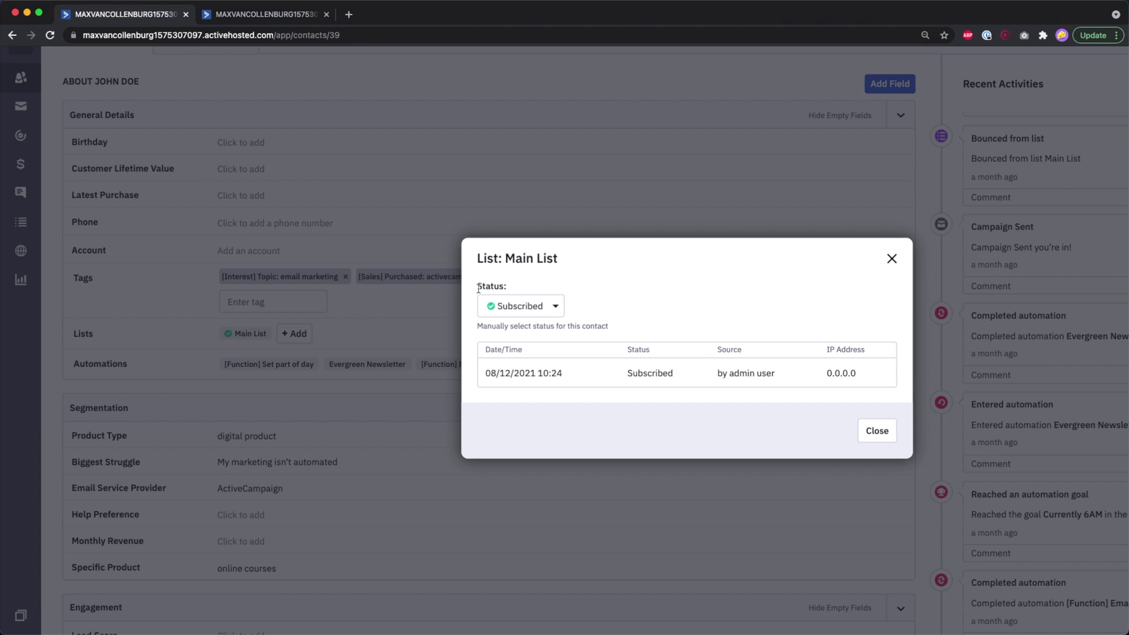
left_click(333, 334)
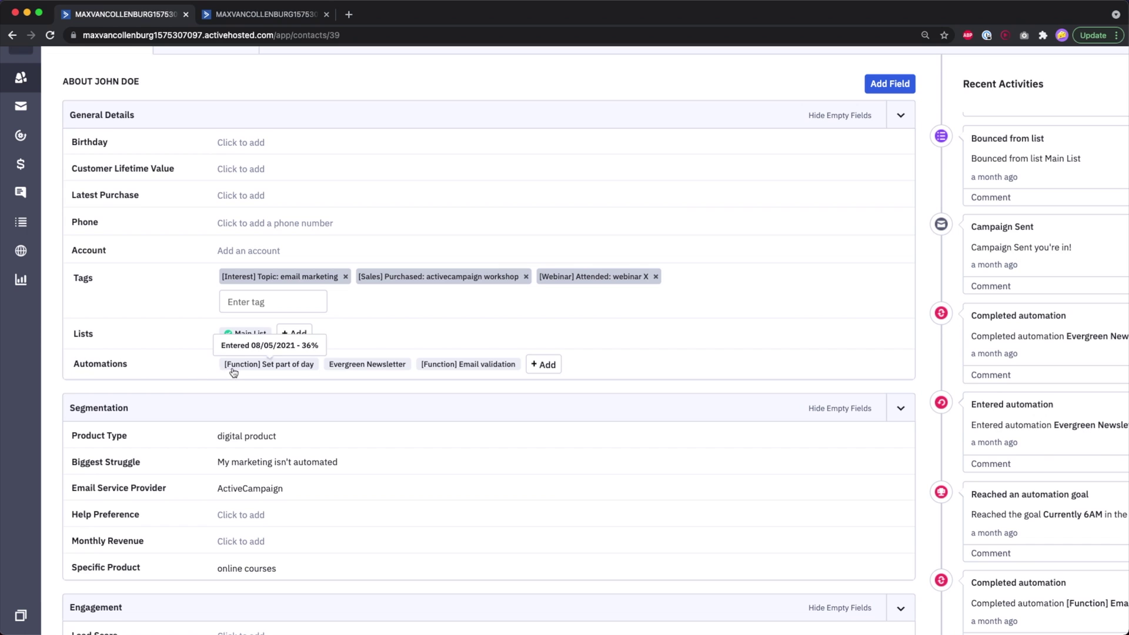
mouse_move(461, 366)
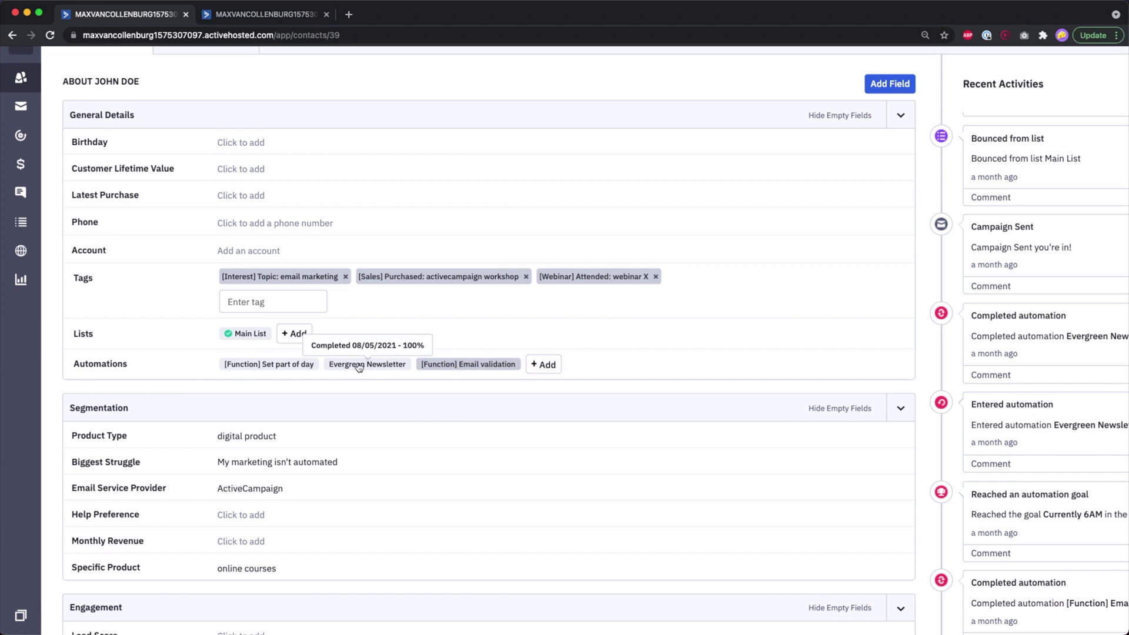
mouse_move(274, 369)
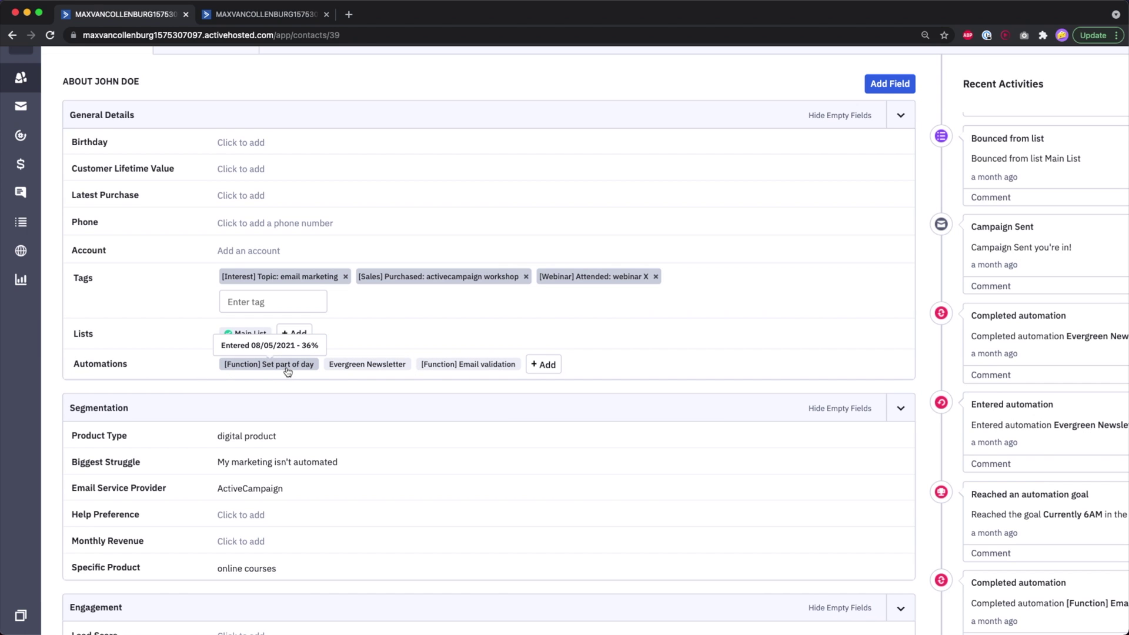
left_click(343, 366)
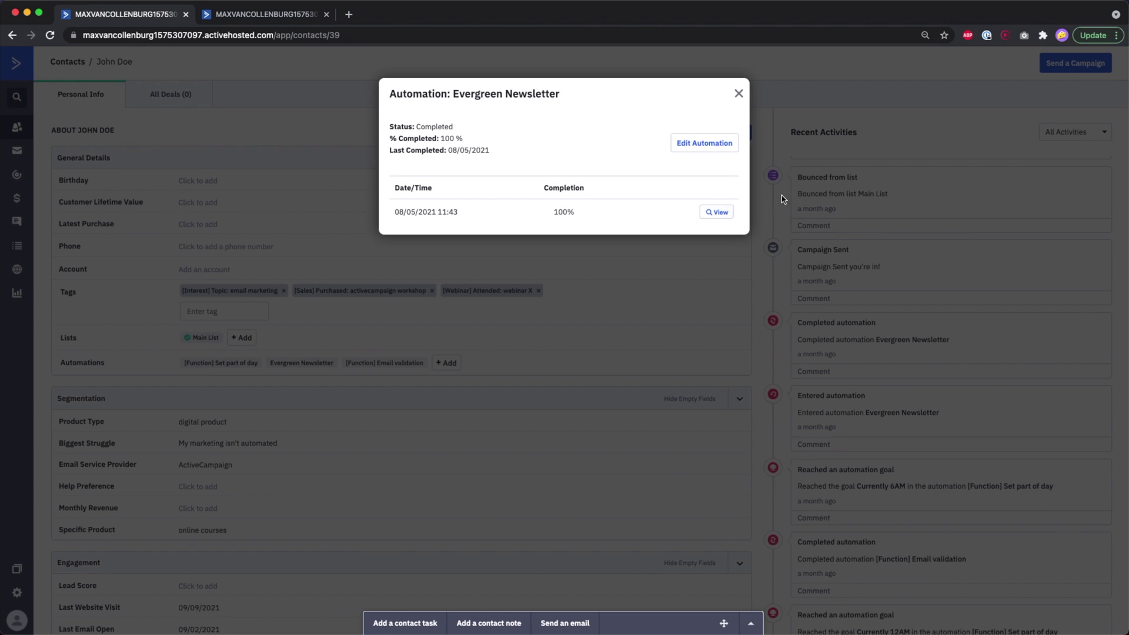
left_click(653, 287)
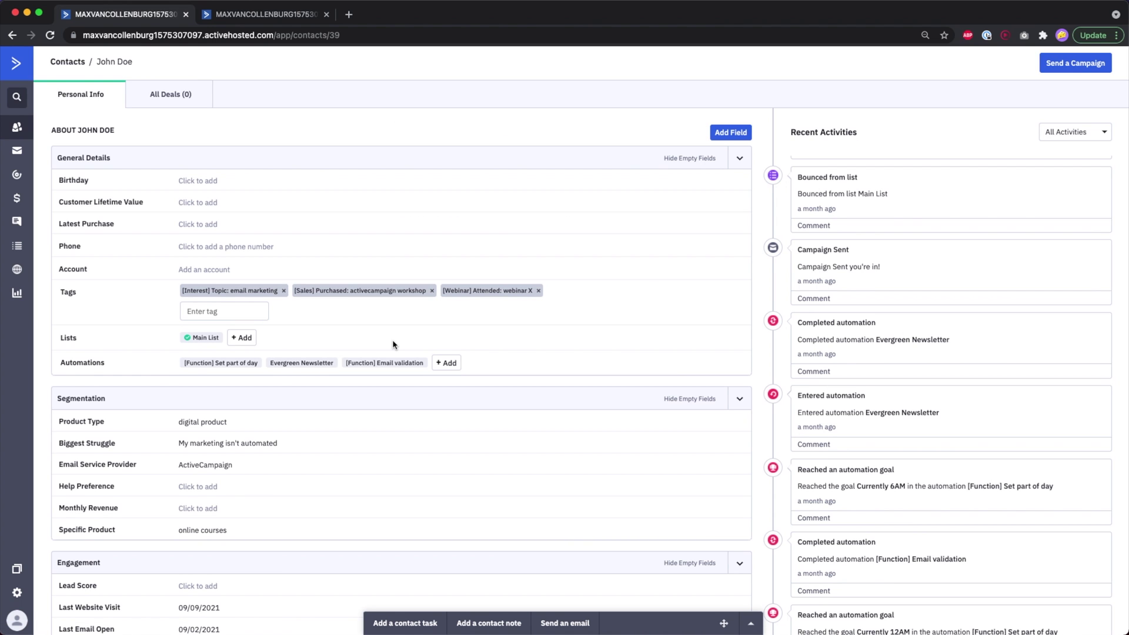
Scroll through the Manage Fields contact custom fields, reviewing their groups, types and personalization tags.
scroll(373, 380, "down", 3)
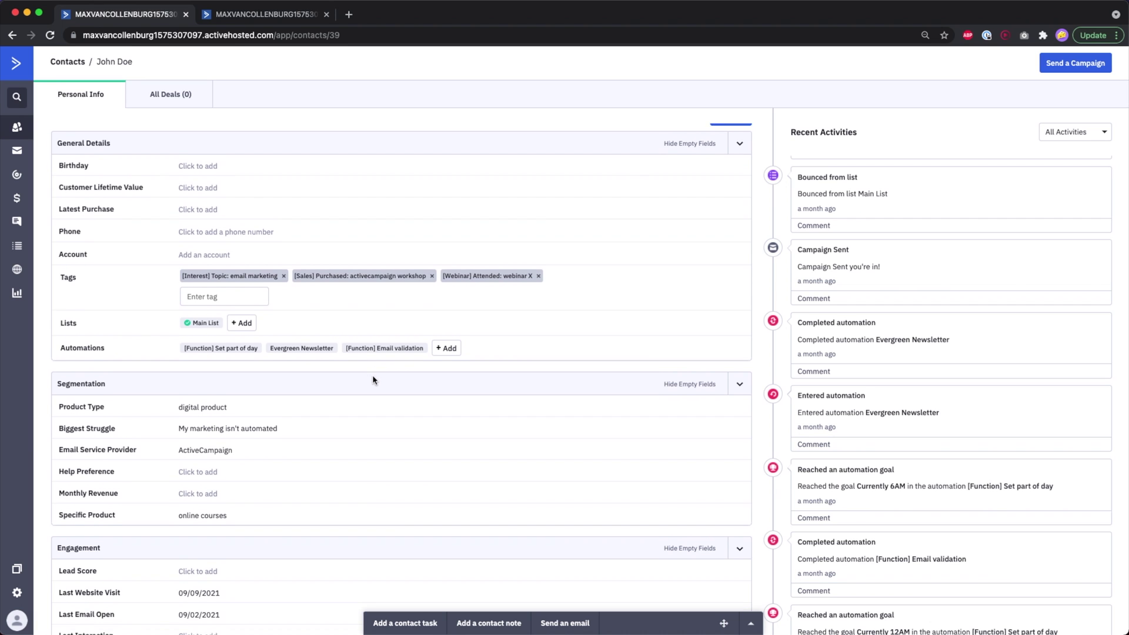
scroll(373, 379, "down", 4)
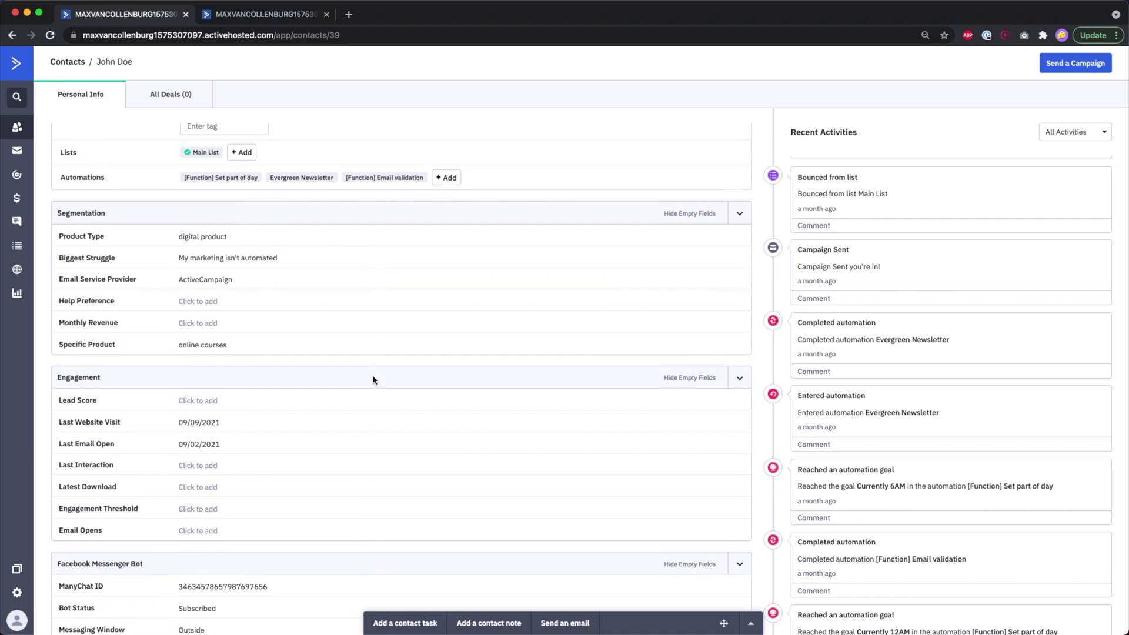
scroll(134, 199, "down", 2)
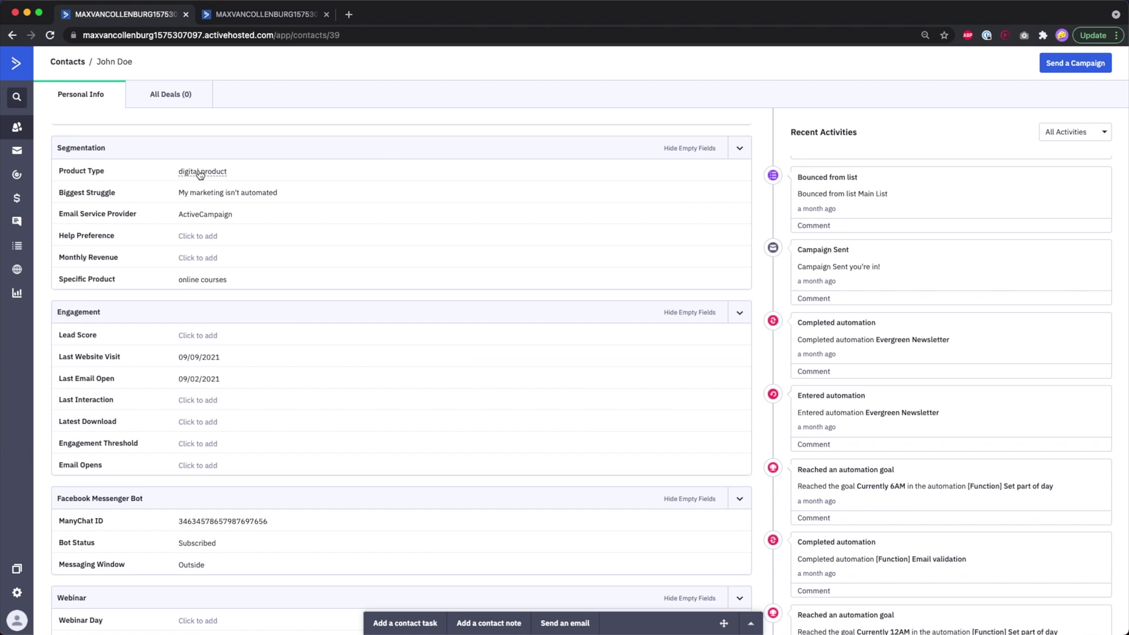
scroll(206, 469, "down", 5)
scroll(205, 475, "up", 3)
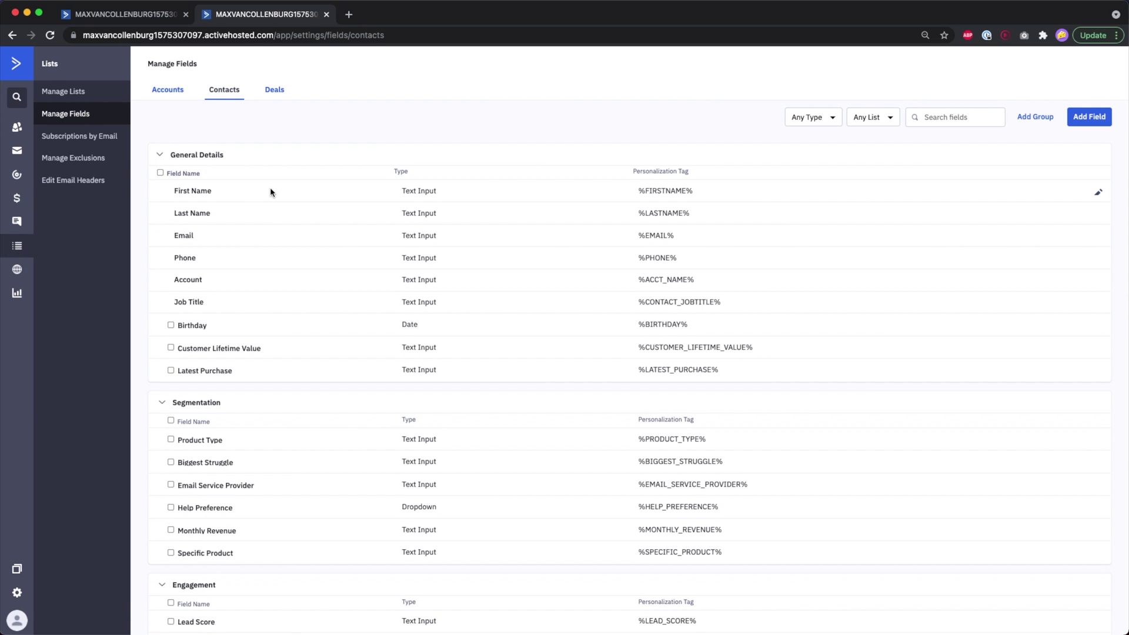
scroll(361, 216, "down", 5)
scroll(361, 216, "down", 4)
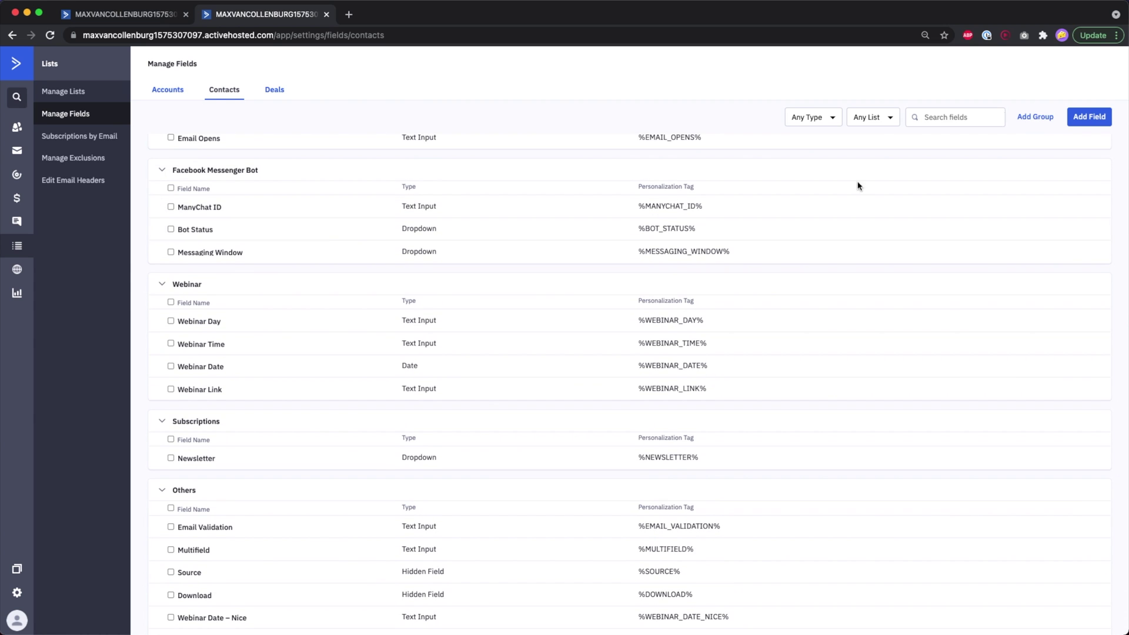
scroll(704, 406, "up", 10)
left_click(134, 17)
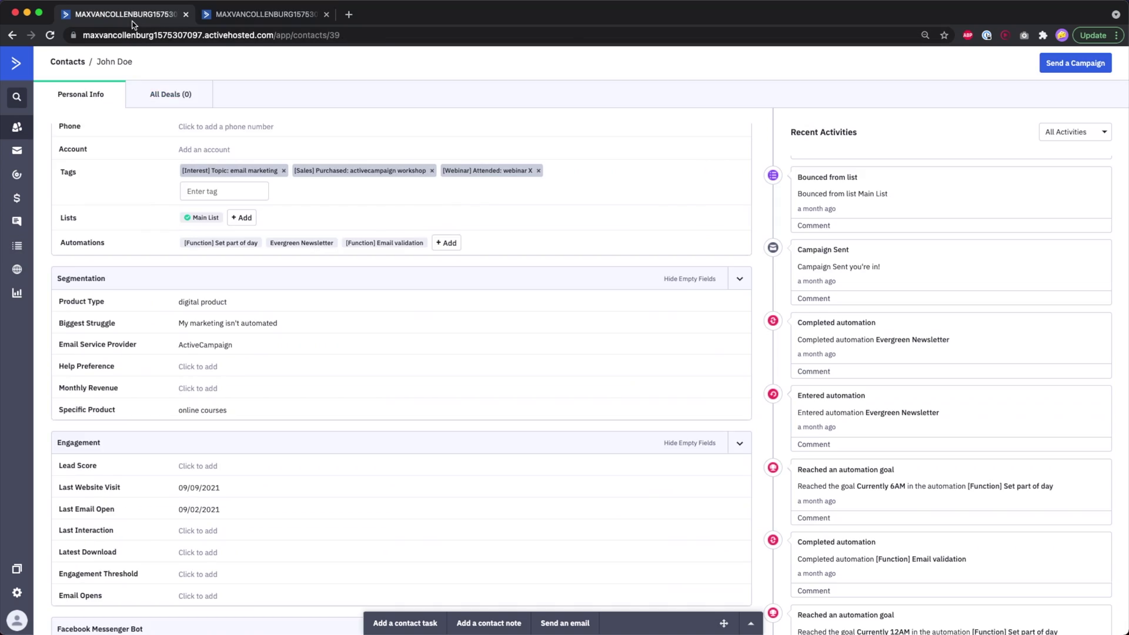
scroll(322, 373, "down", 4)
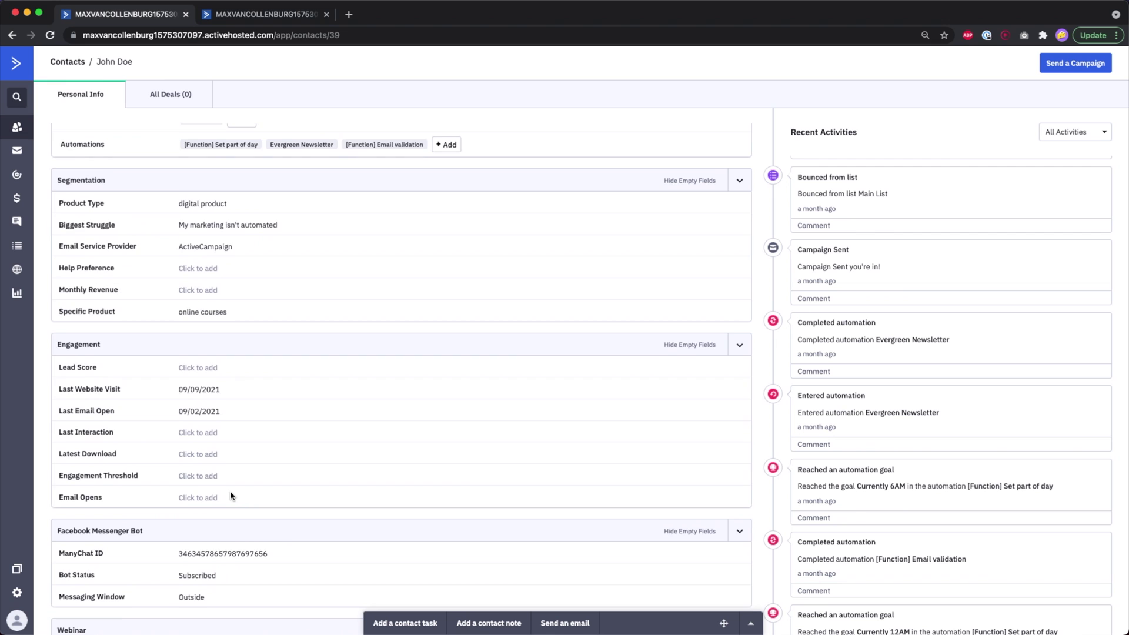
scroll(231, 496, "up", 2)
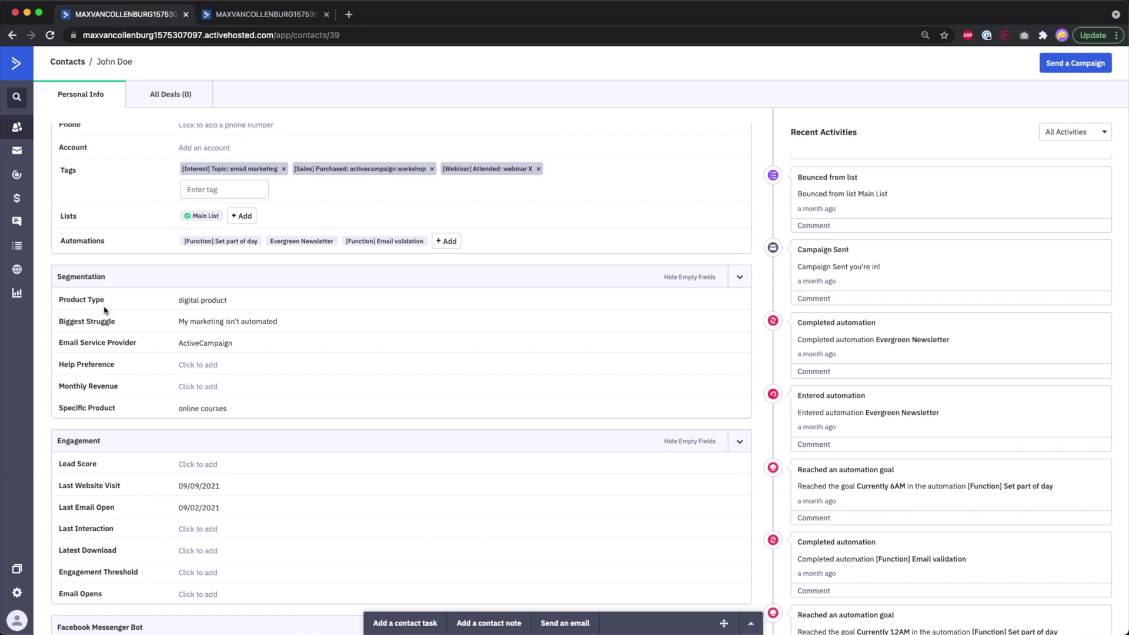
triple_click(77, 300)
triple_click(67, 406)
Scroll down the sample contact's field groups to Source, then back up.
scroll(179, 287, "down", 3)
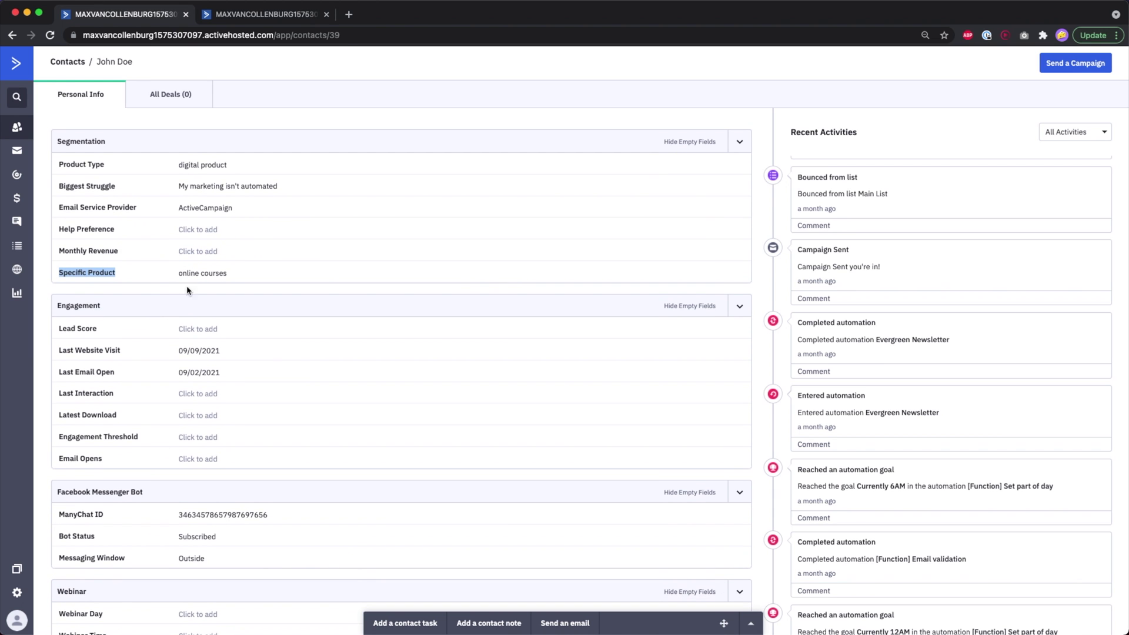
scroll(198, 388, "down", 1)
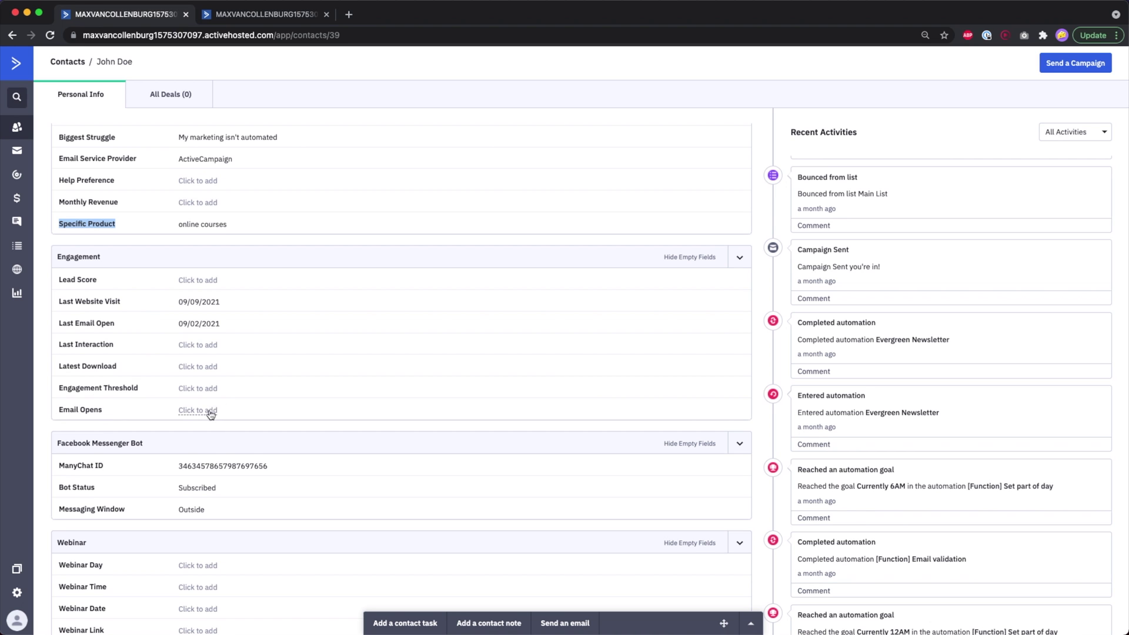
scroll(214, 412, "down", 4)
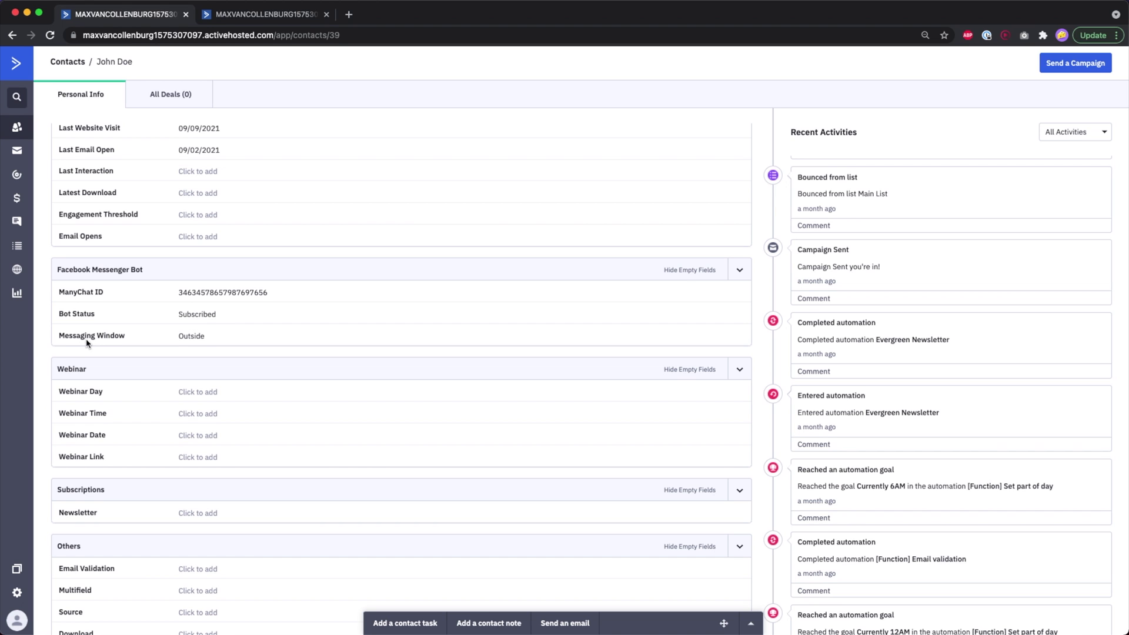
scroll(200, 337, "down", 3)
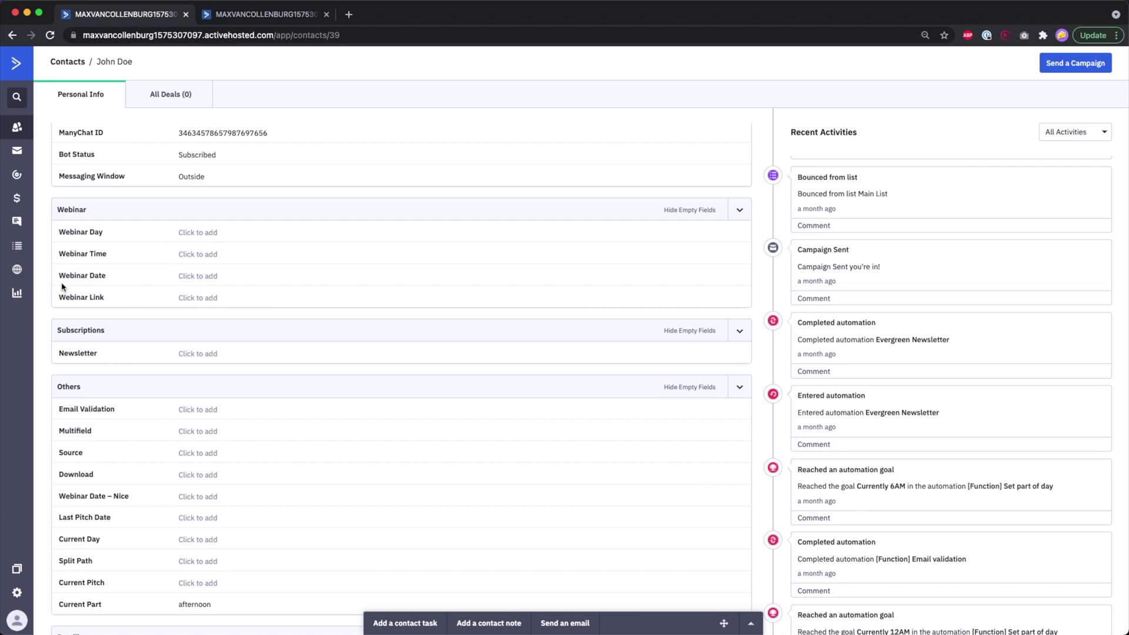
scroll(168, 288, "down", 7)
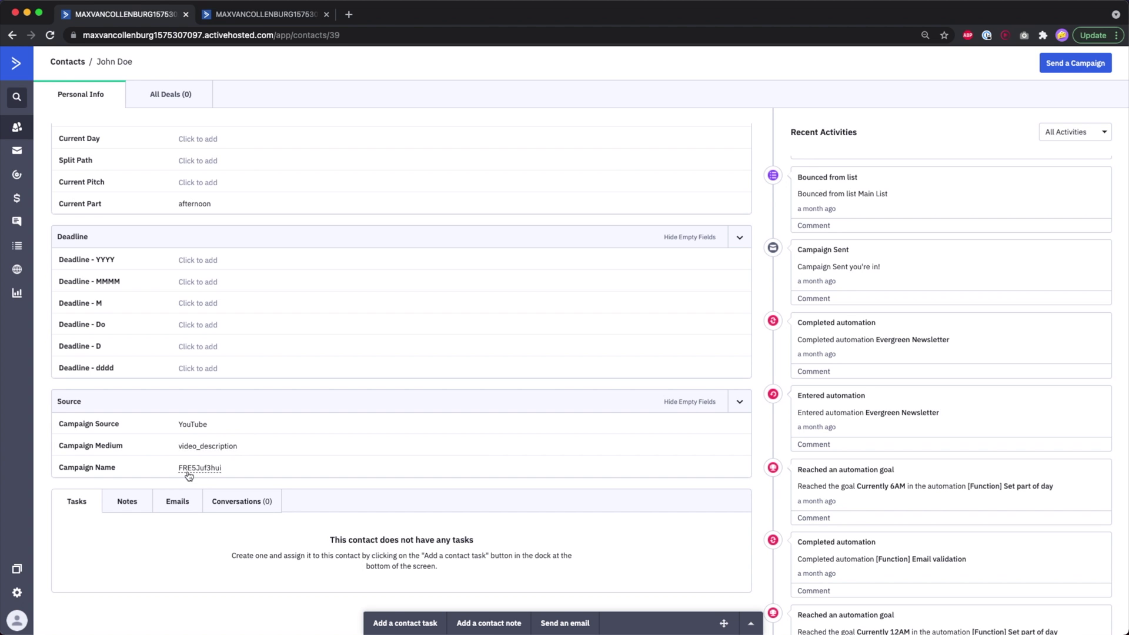
scroll(209, 468, "up", 10)
scroll(354, 270, "up", 8)
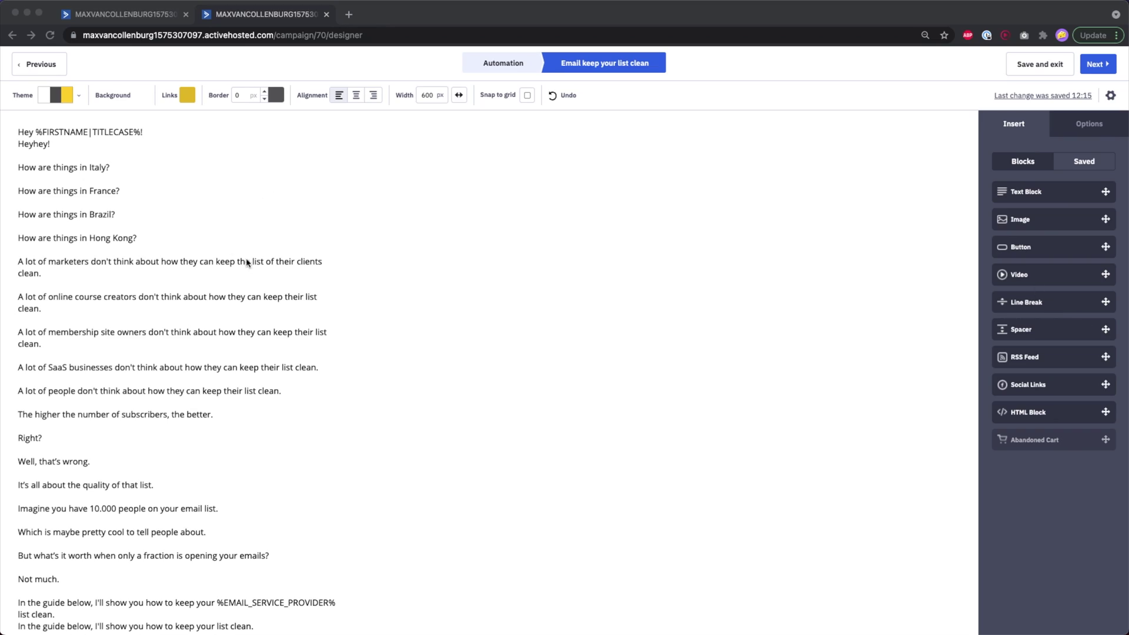
left_click(496, 230)
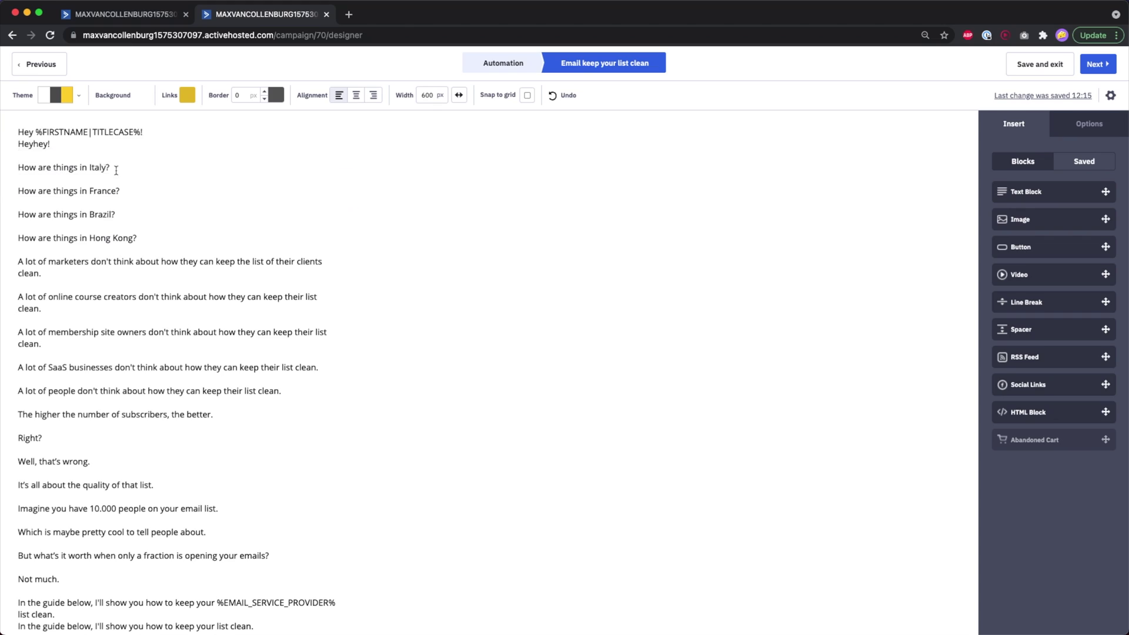
mouse_move(39, 132)
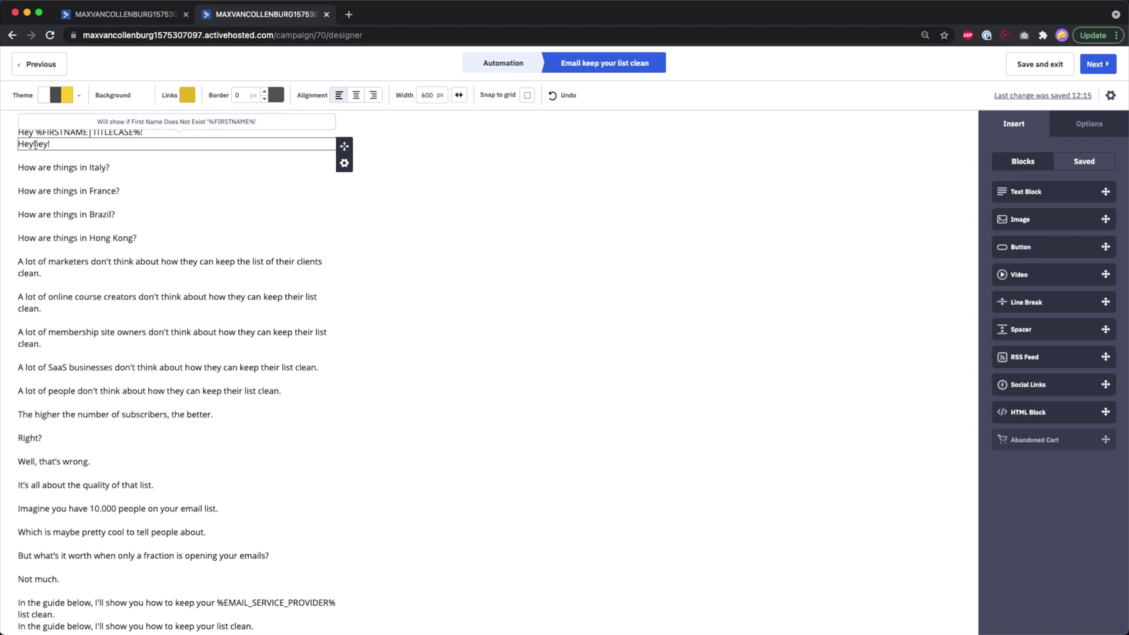
left_click(344, 163)
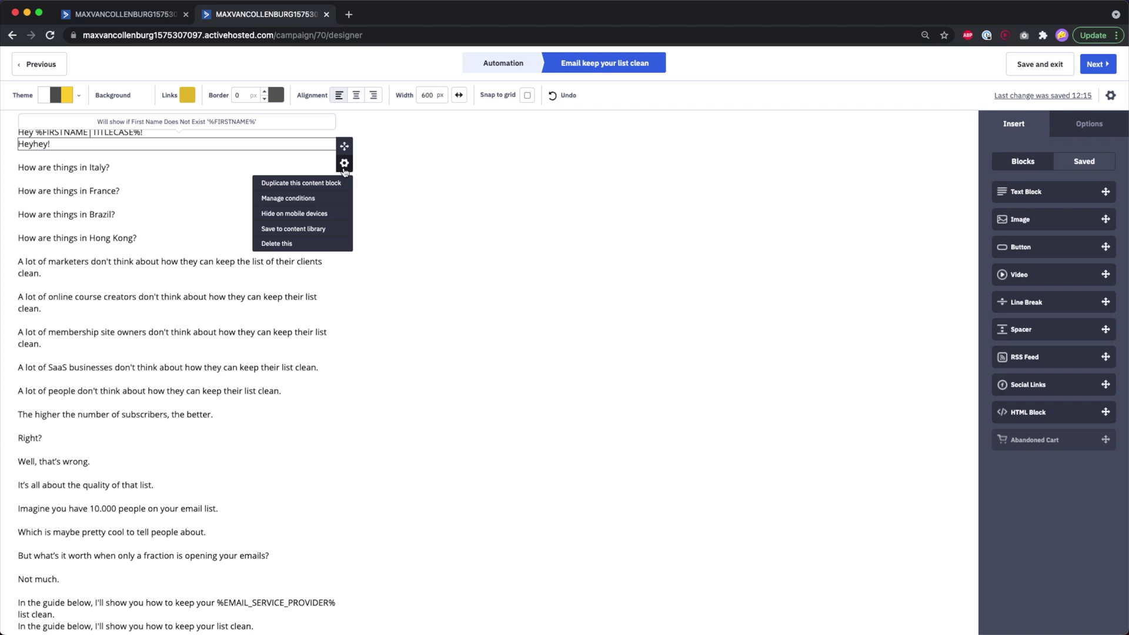
left_click(283, 200)
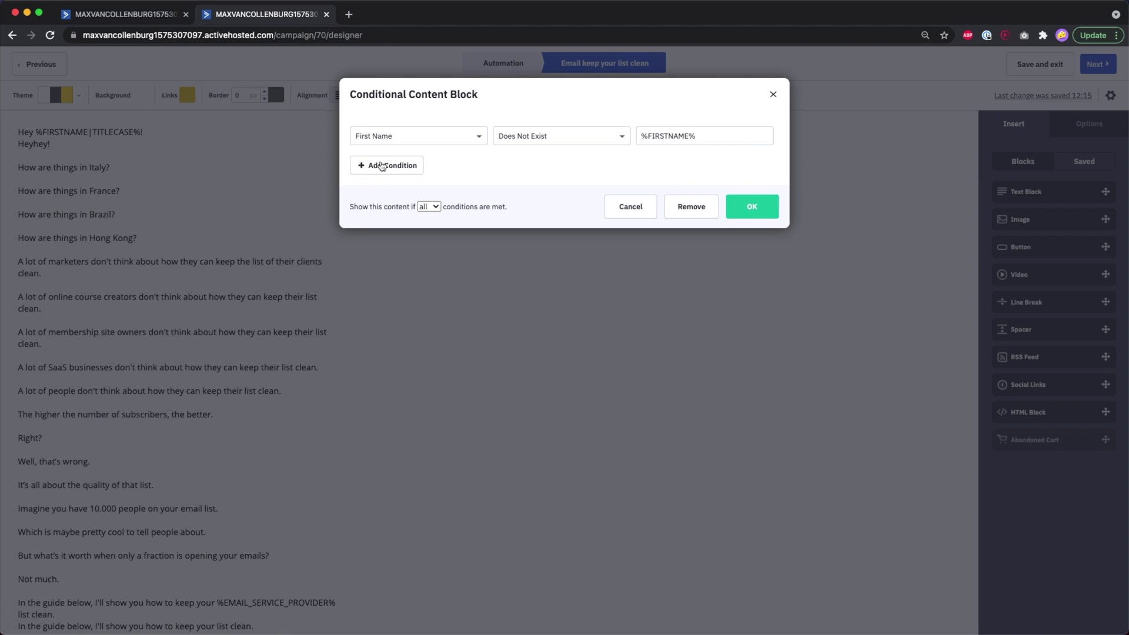
left_click(632, 207)
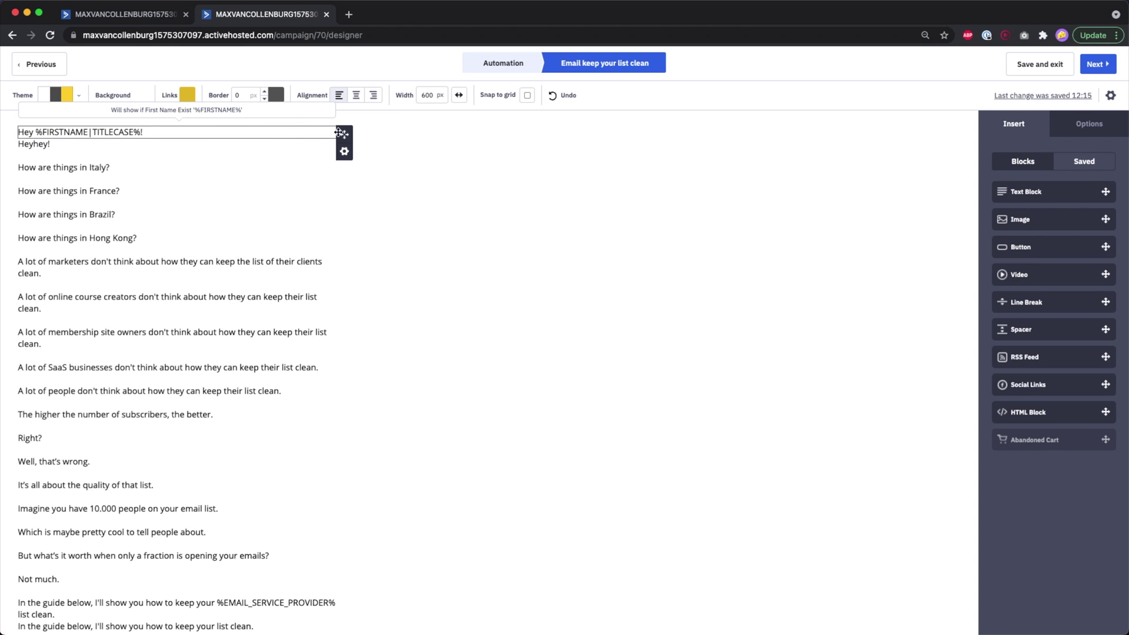
left_click(344, 151)
left_click(338, 188)
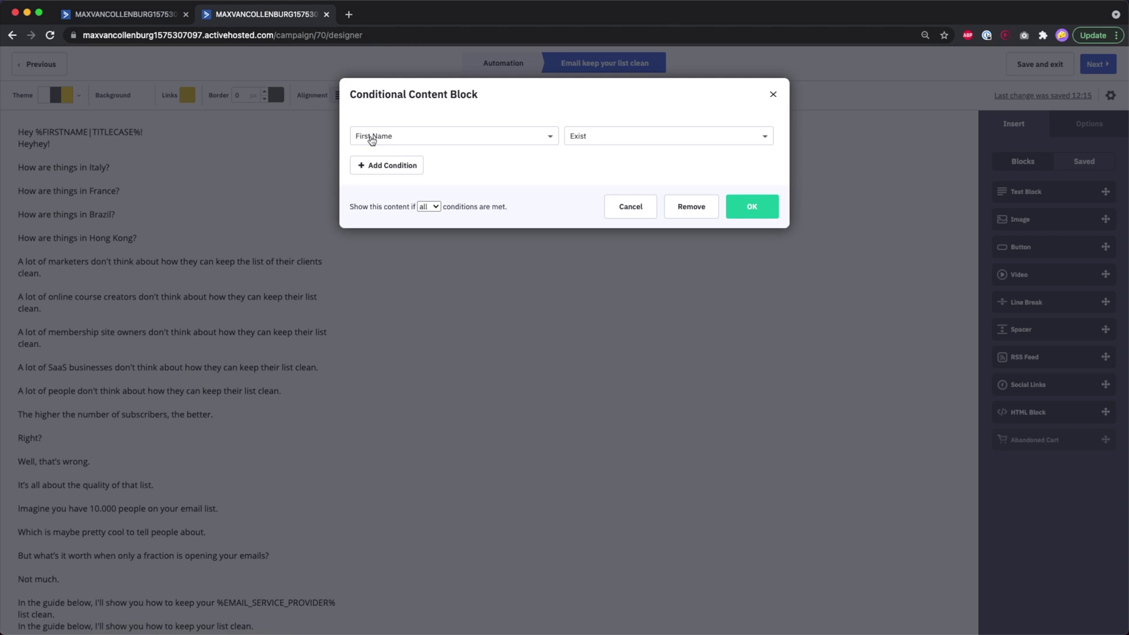
left_click(562, 342)
mouse_move(101, 140)
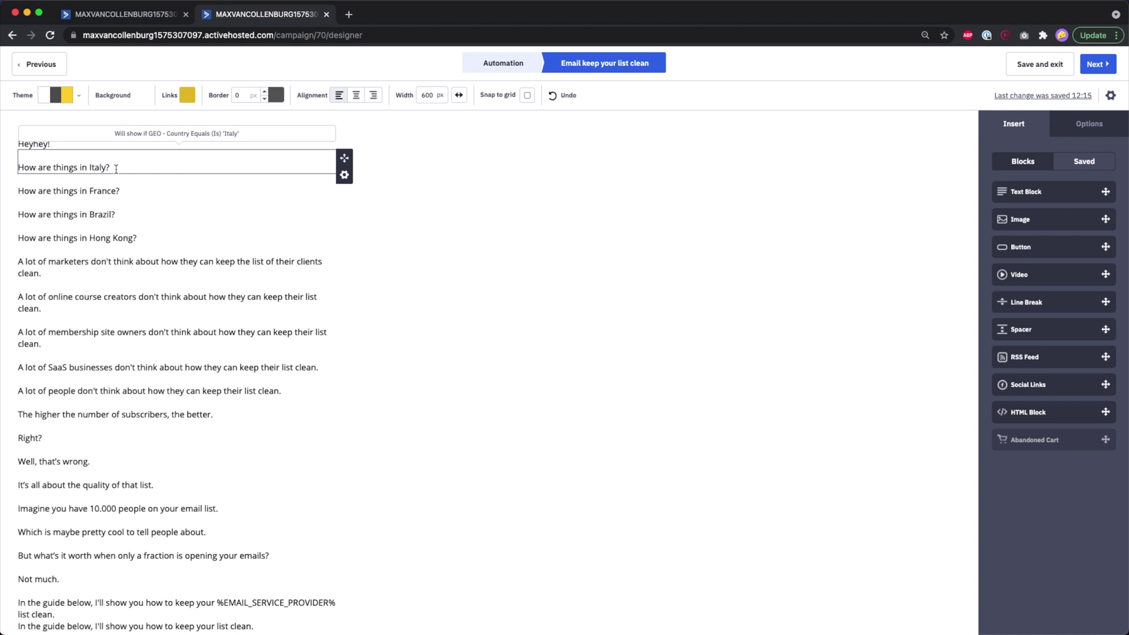
left_click(344, 175)
left_click(274, 214)
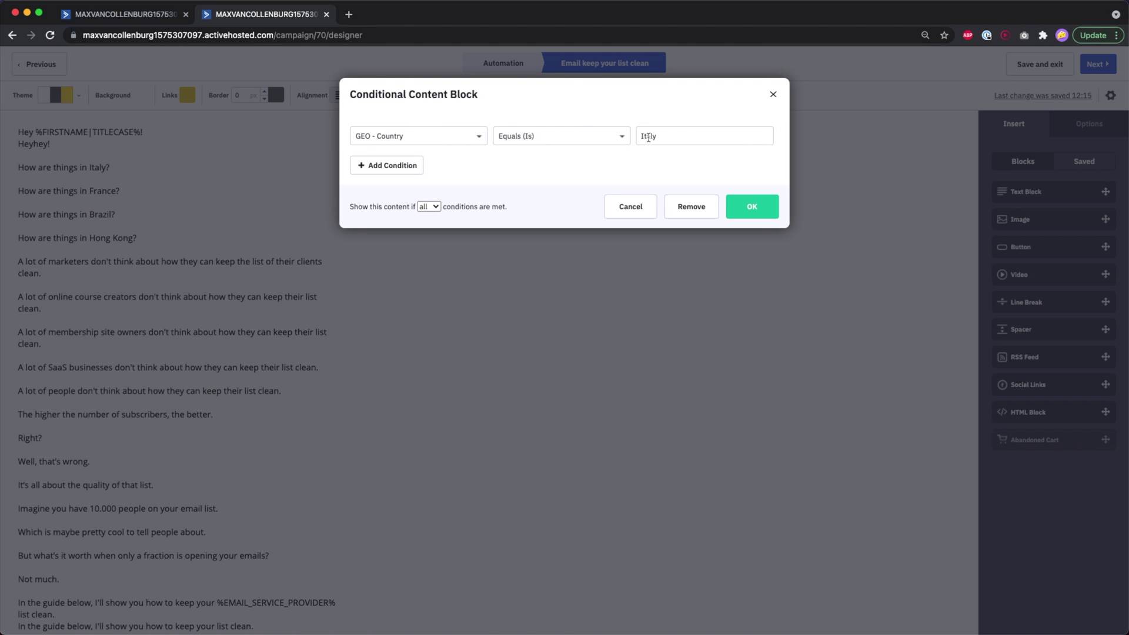
left_click(774, 93)
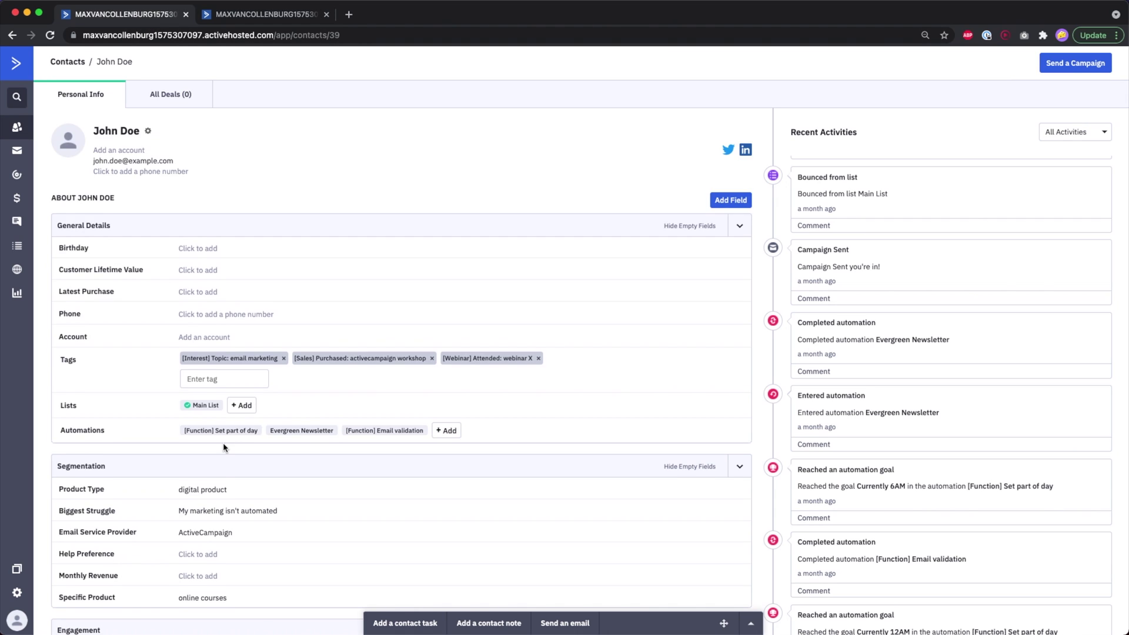
Check the contact's Segmentation: Product Type digital product, Specific Product online courses.
scroll(224, 448, "down", 3)
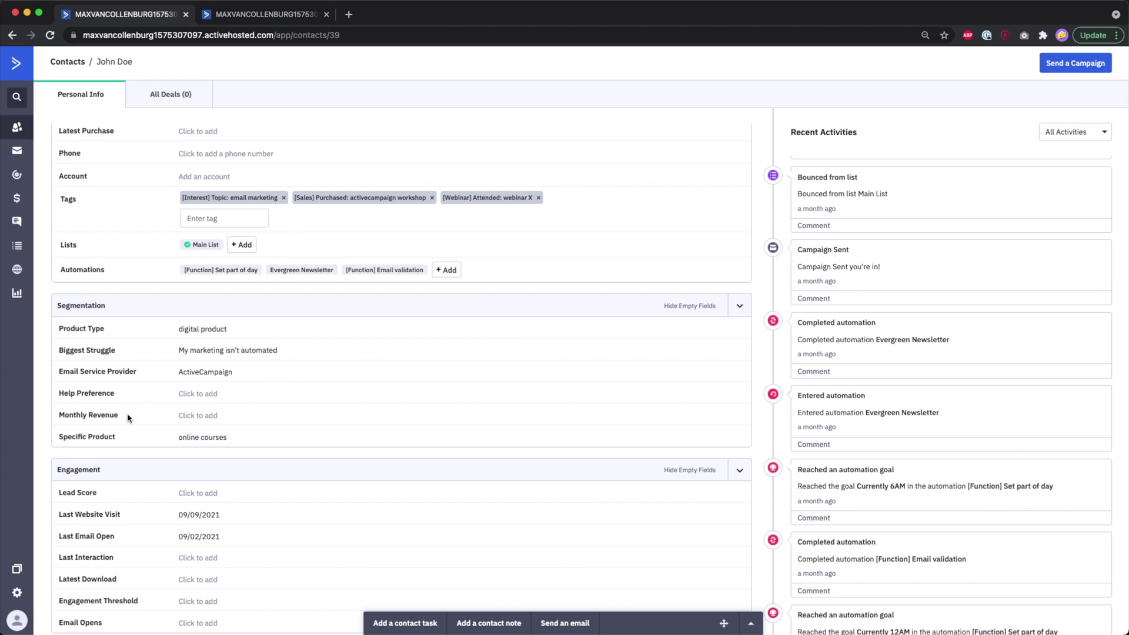
Highlight the contact's Biggest Struggle and Email Service Provider fields.
triple_click(85, 348)
triple_click(70, 373)
left_click(125, 368)
Compare the marketers paragraph's Specific Product condition, marketing service, against the contact's value, leaving it unchanged.
left_click(246, 18)
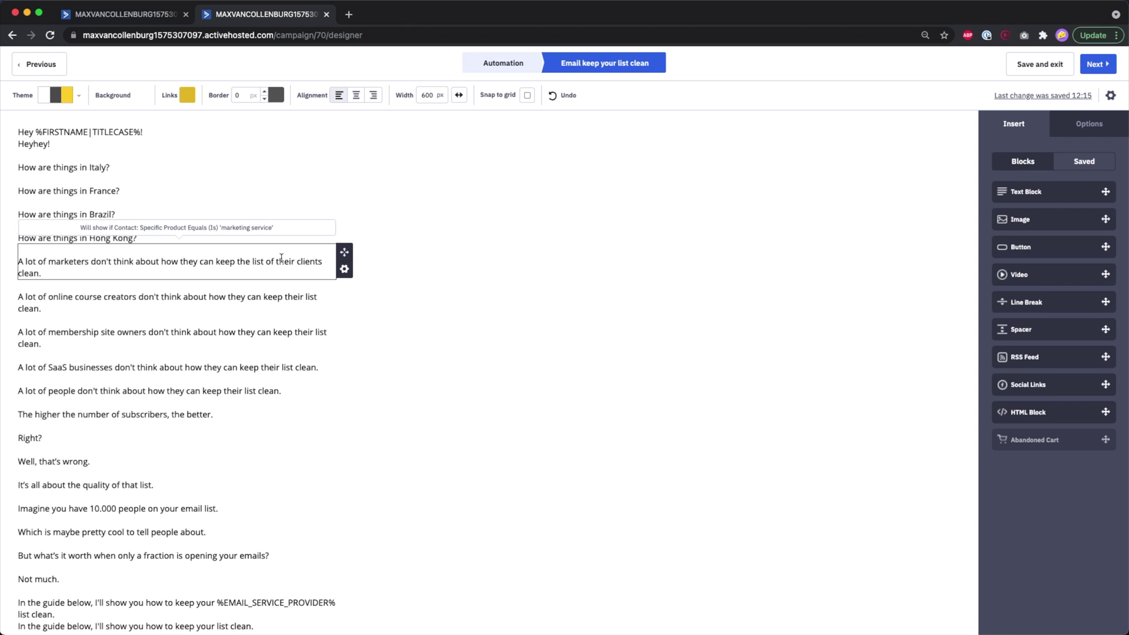
left_click(344, 269)
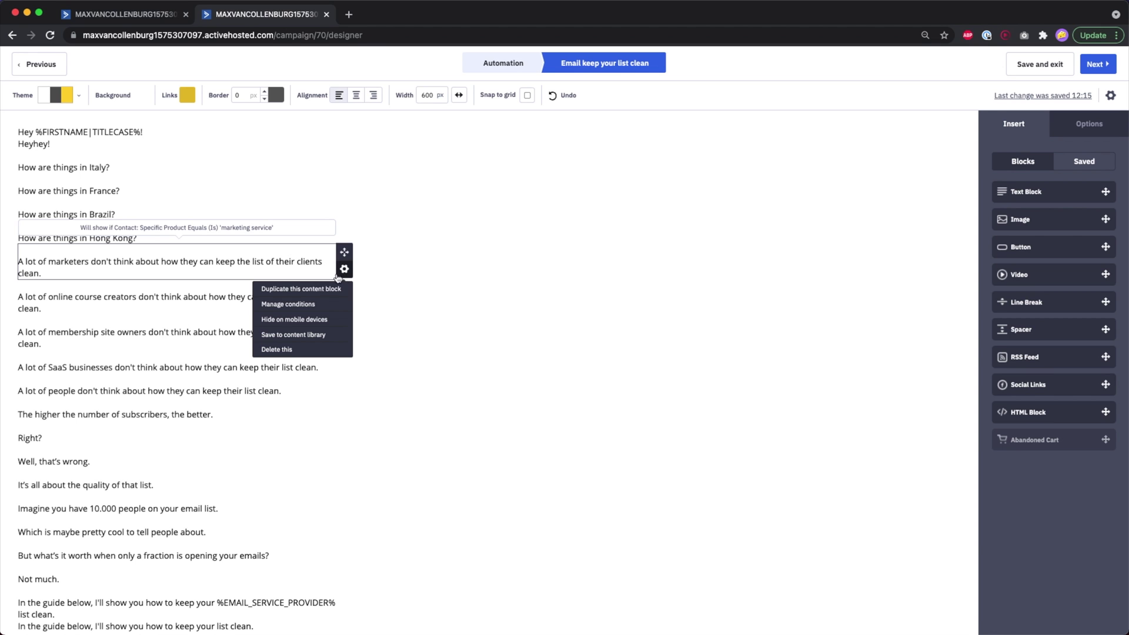
left_click(286, 303)
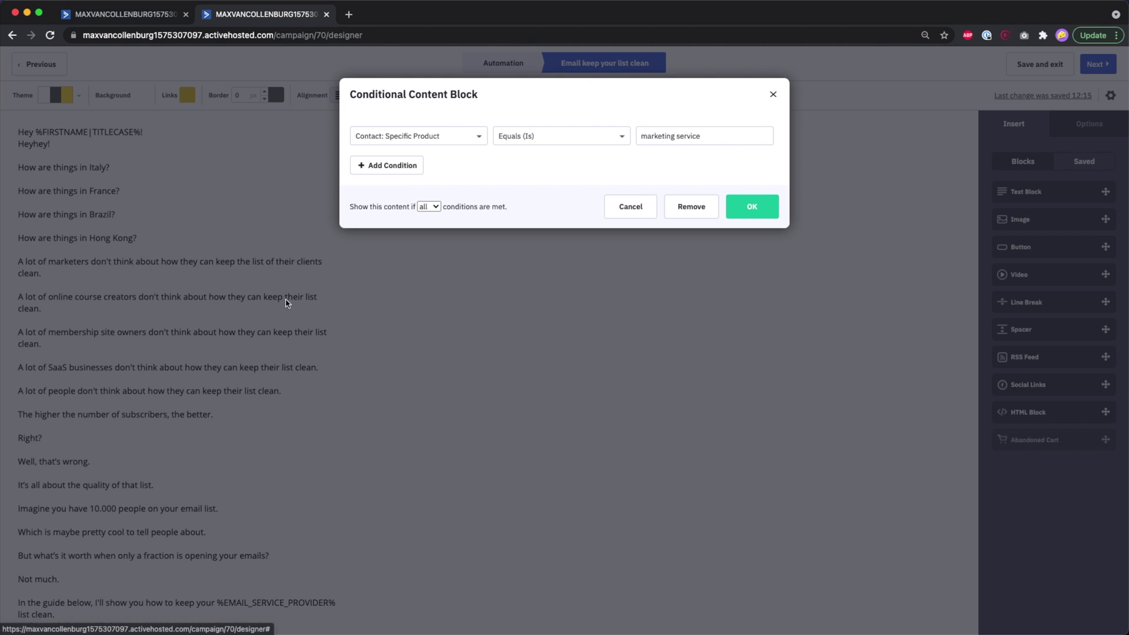
left_click(141, 15)
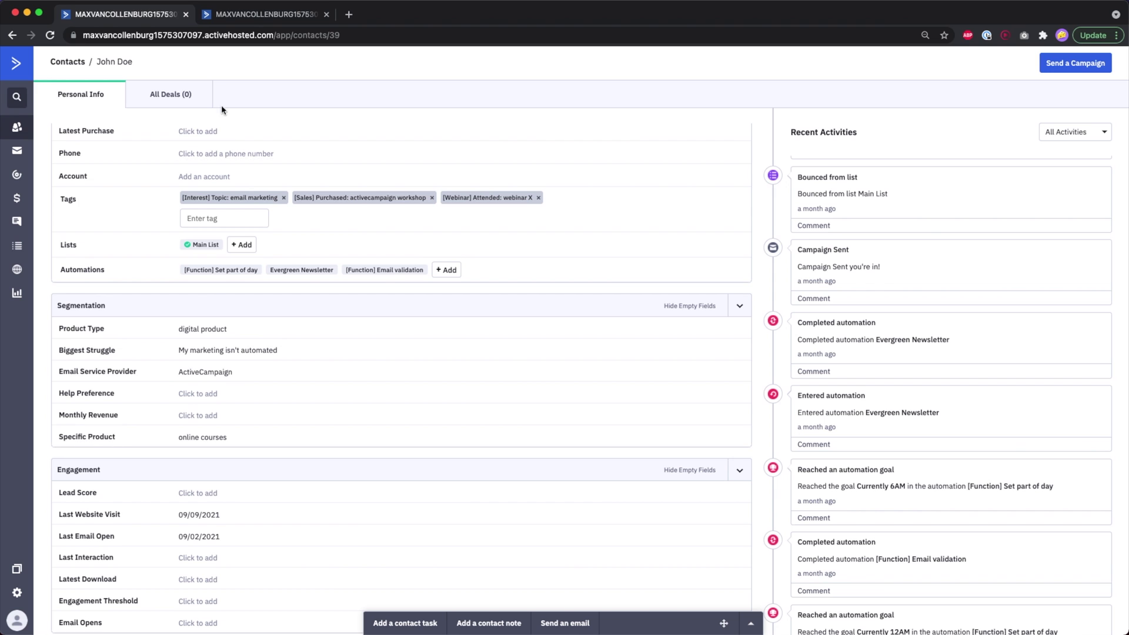
left_click(251, 17)
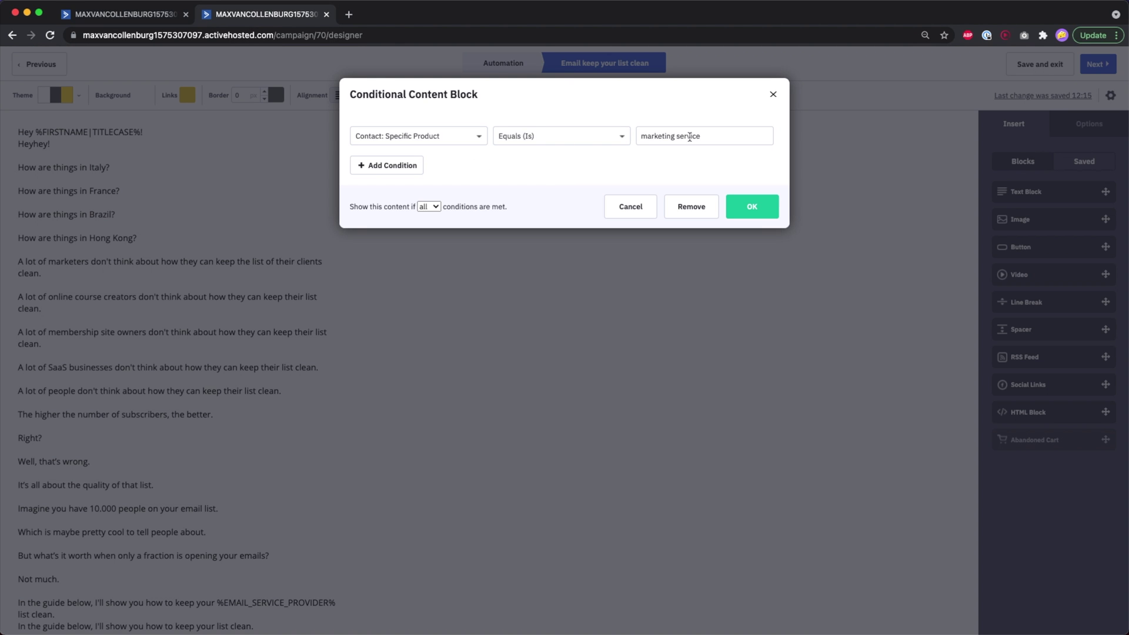
left_click(772, 93)
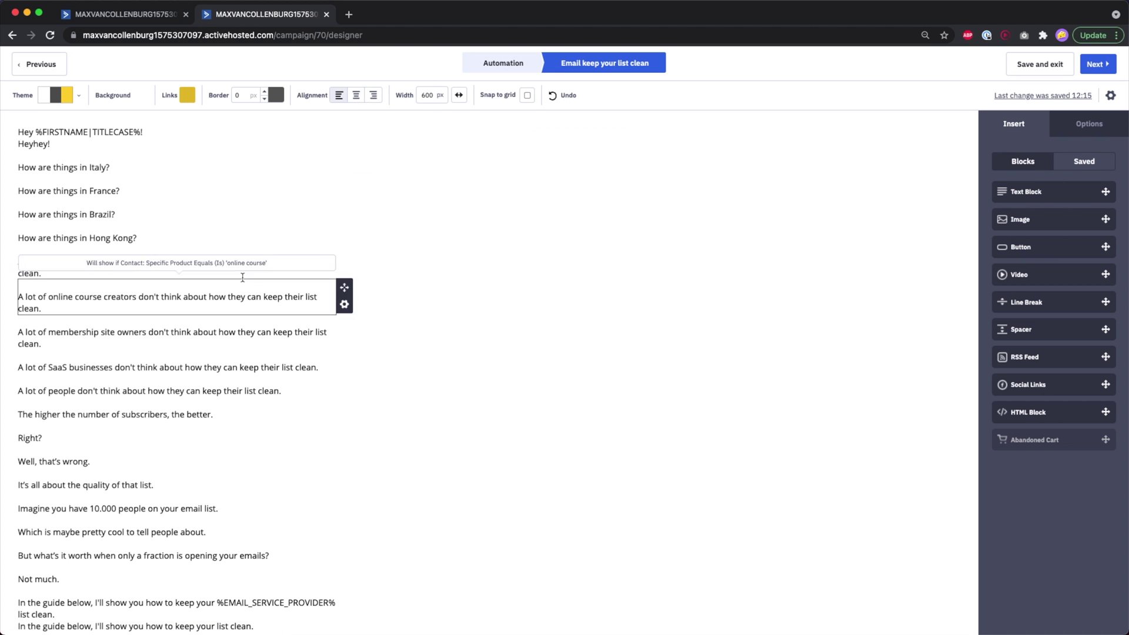